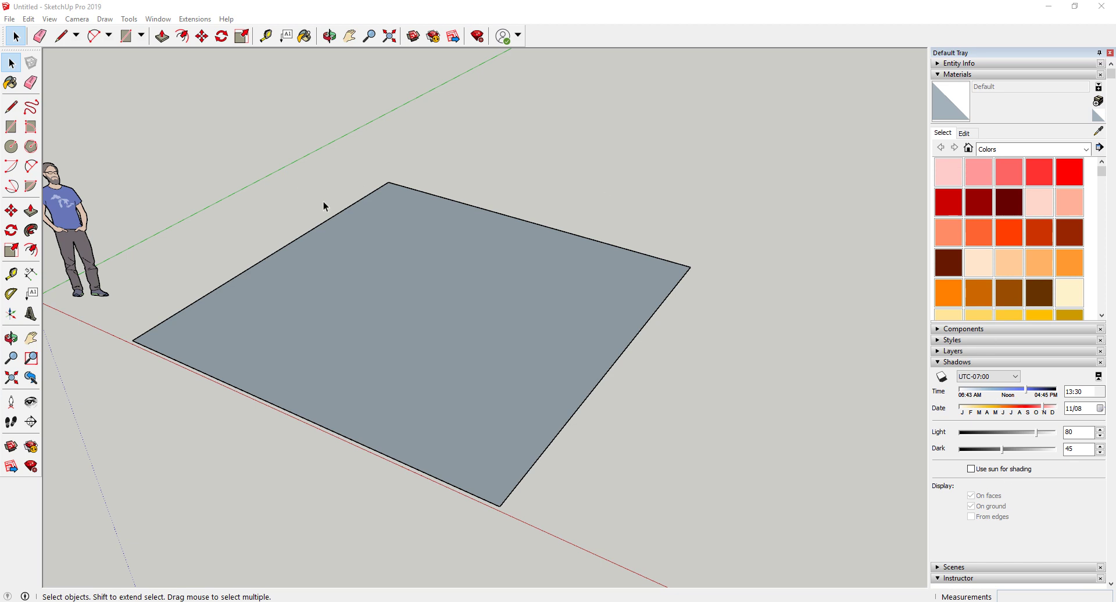
# Restore, reposition and re-maximize the SketchUp window so the V-Ray toolbars show
pyautogui.doubleClick(415, 10)
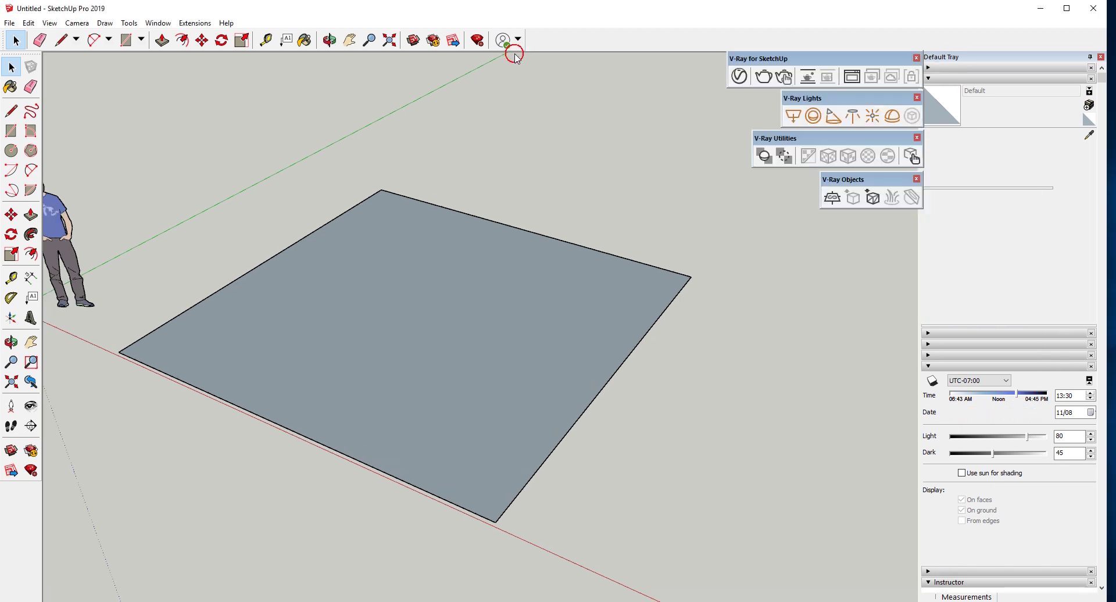
pyautogui.moveTo(427, 18); pyautogui.dragTo(405, 20)
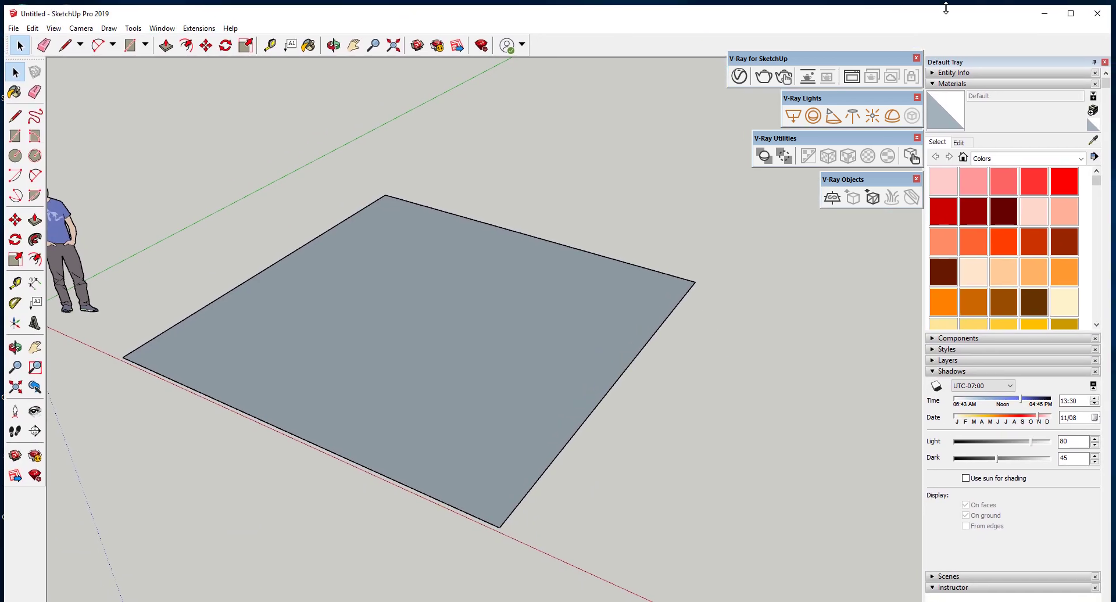
pyautogui.click(1071, 13)
# Orbit and zoom to look down onto the grey square plane
pyautogui.scroll(-3, 454, 224)
pyautogui.moveTo(454, 223); pyautogui.dragTo(371, 289, button='middle')
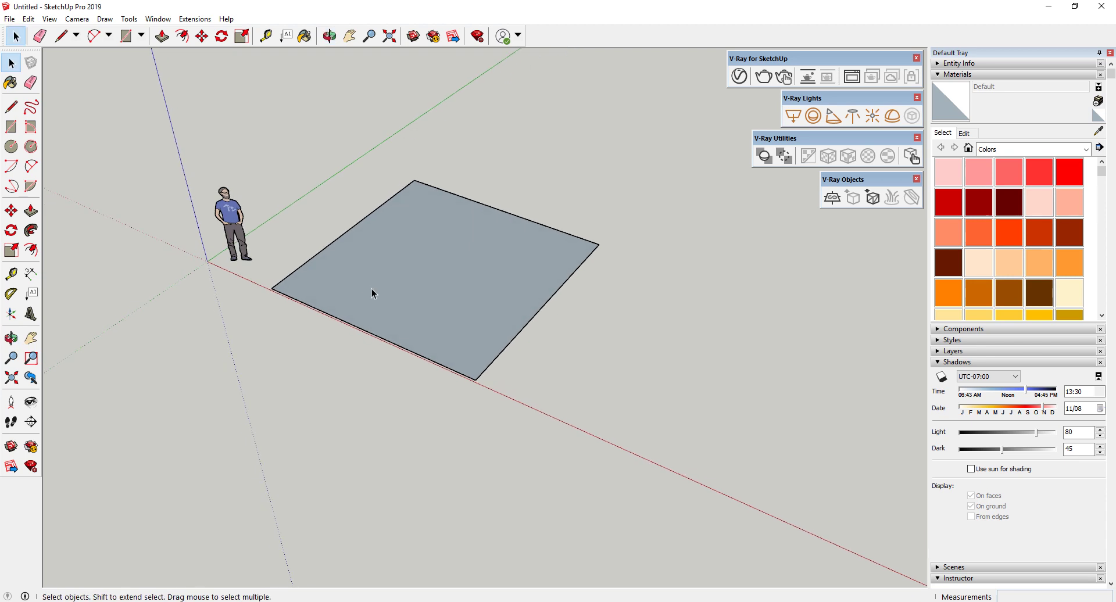
pyautogui.scroll(2, 450, 271)
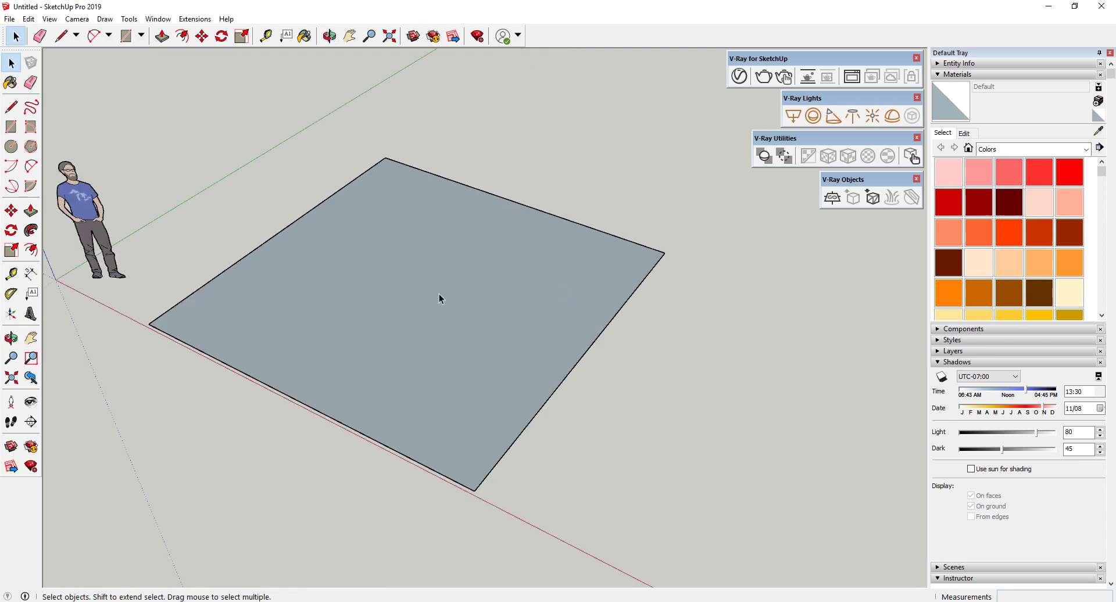
pyautogui.scroll(-2, 359, 305)
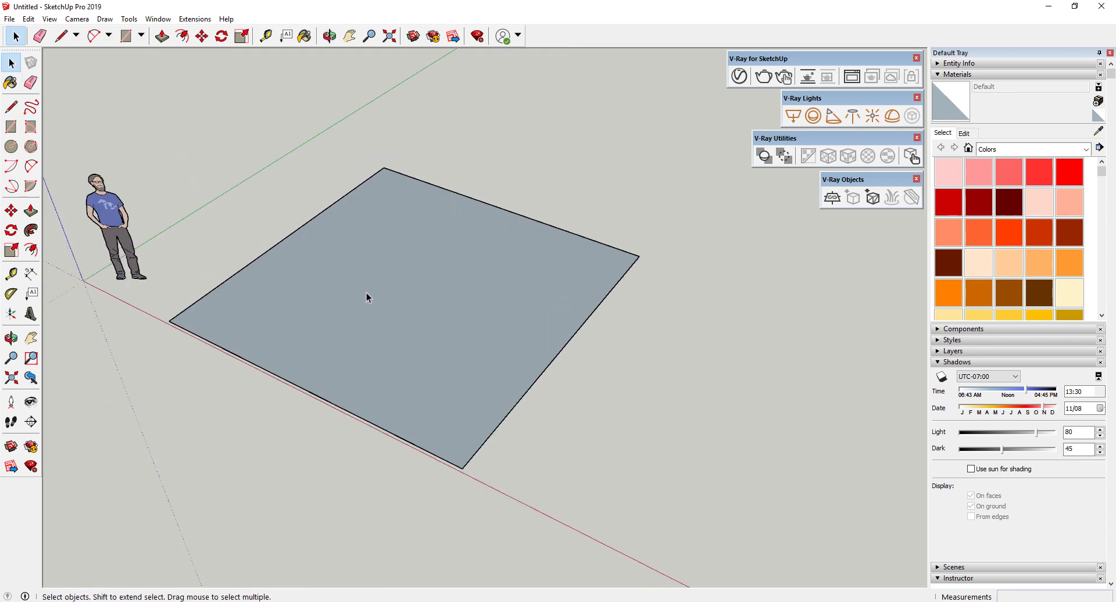
pyautogui.scroll(1, 357, 314)
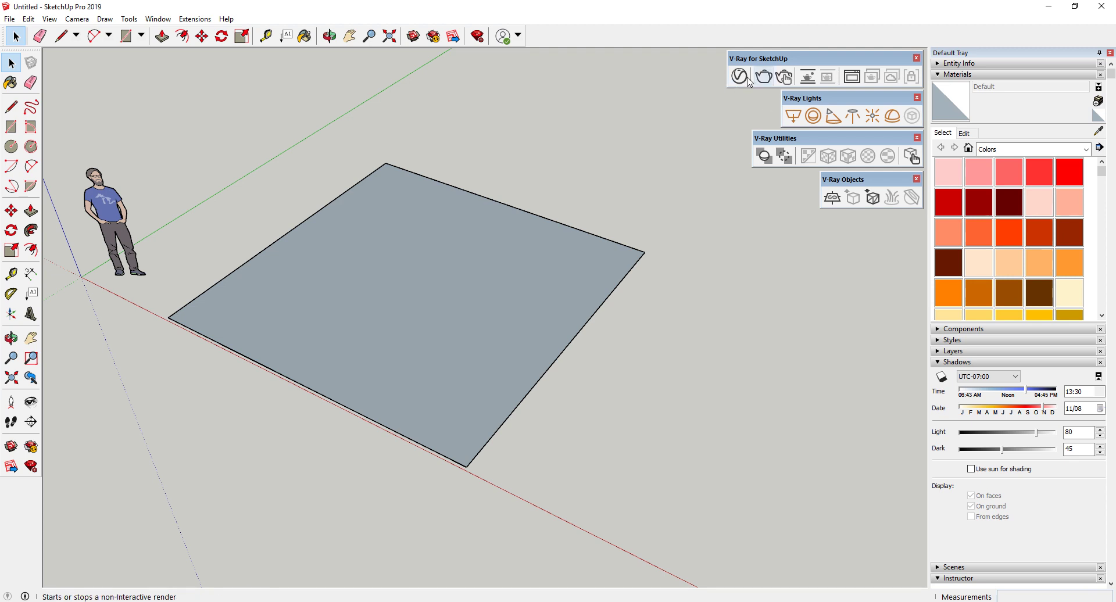
# Open the V-Ray Asset Editor, then shrink SketchUp to reach the tiles image on the desktop
pyautogui.click(742, 80)
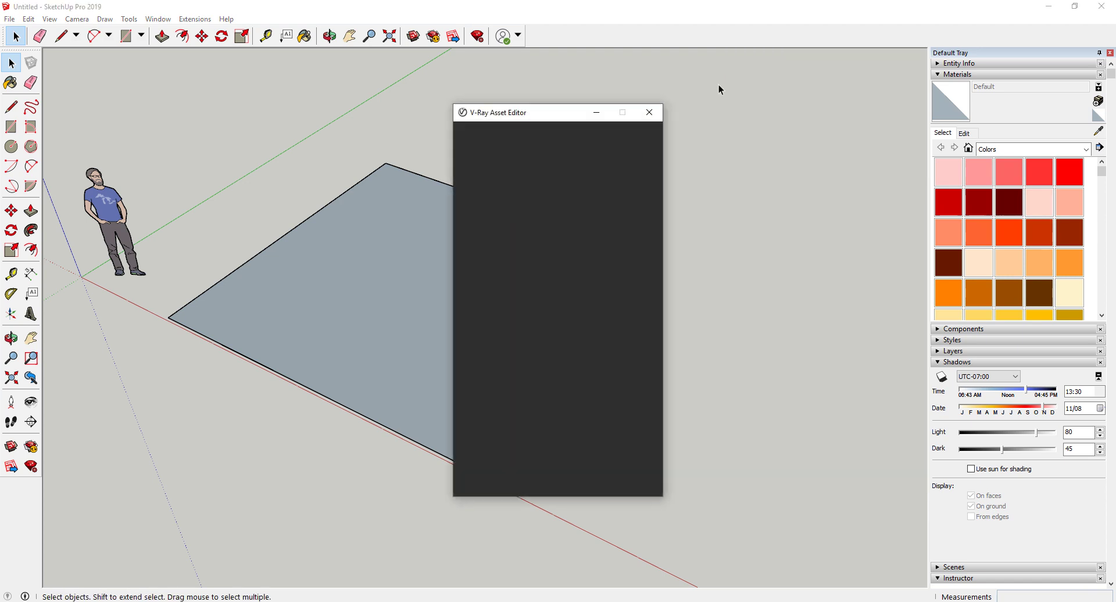
pyautogui.moveTo(595, 10)
pyautogui.mouseDown()
pyautogui.moveTo(528, 106)
pyautogui.moveTo(772, 48)
pyautogui.mouseUp()
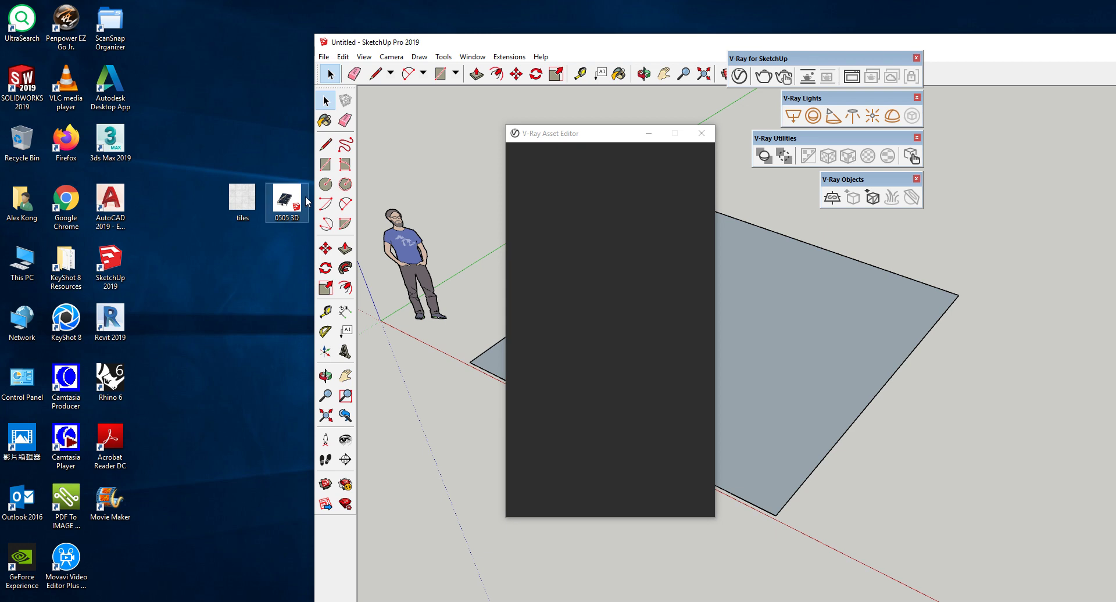
pyautogui.click(233, 195)
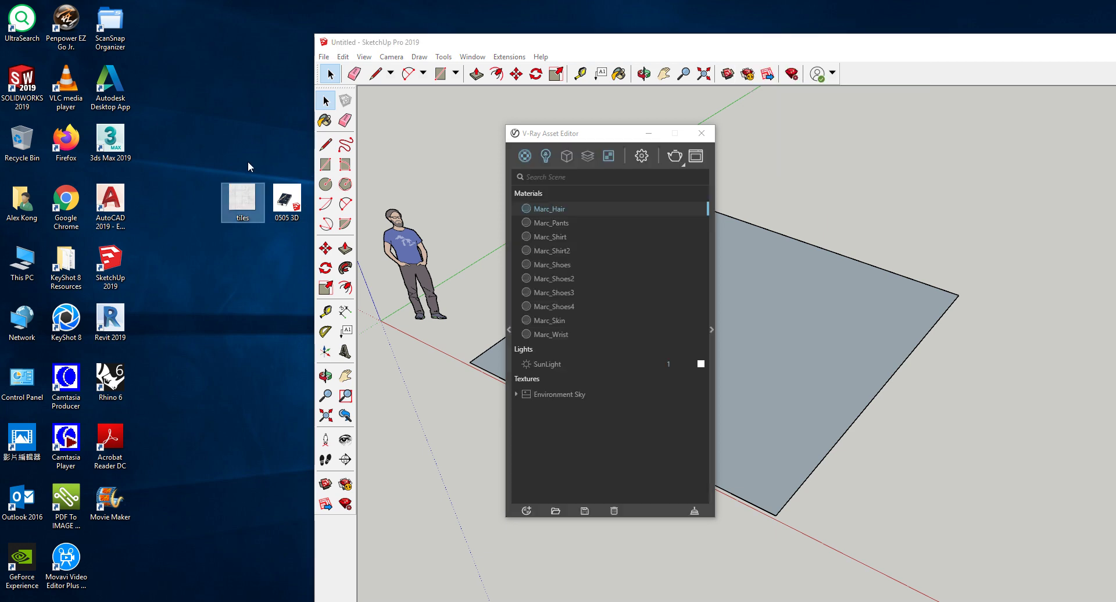
pyautogui.click(323, 96)
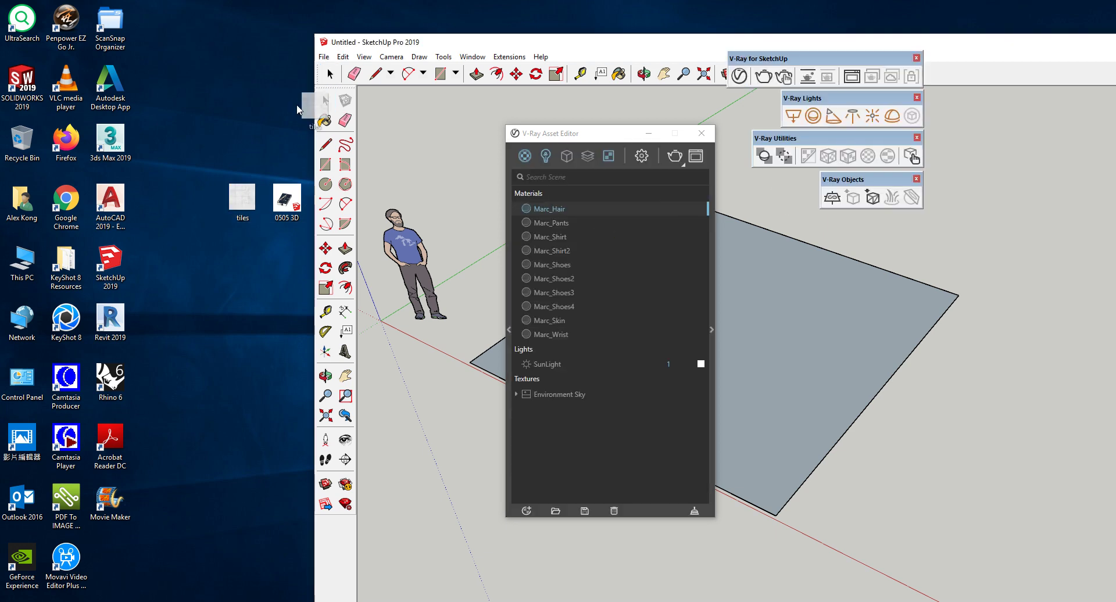
pyautogui.moveTo(243, 197); pyautogui.dragTo(242, 78)
# Preview tiles.jpg in Photos, then re-maximize SketchUp and move the Asset Editor right
pyautogui.press('Return')
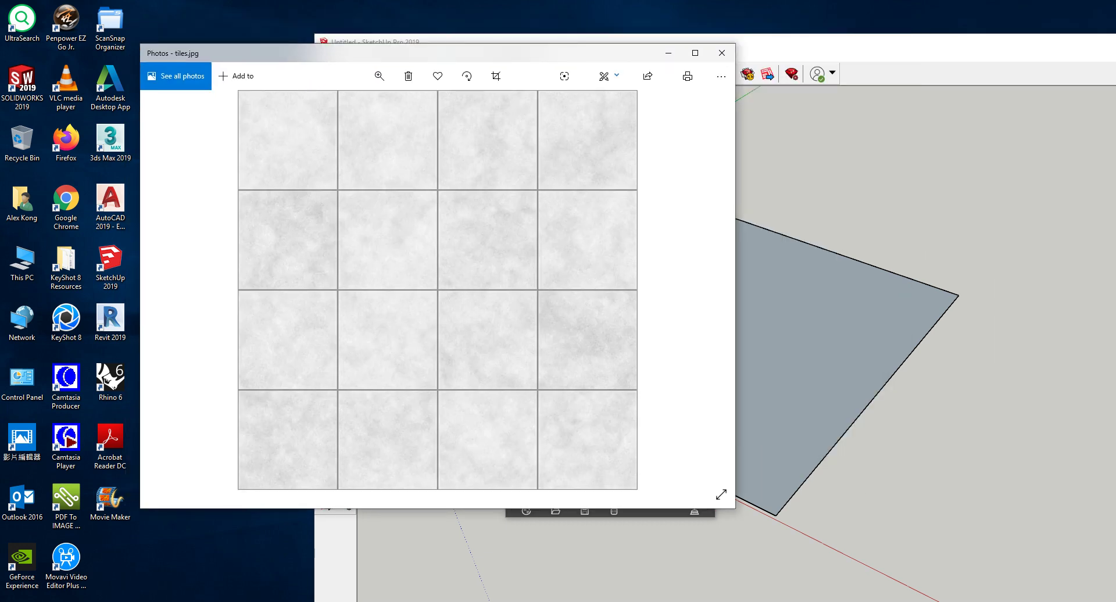
pyautogui.click(849, 56)
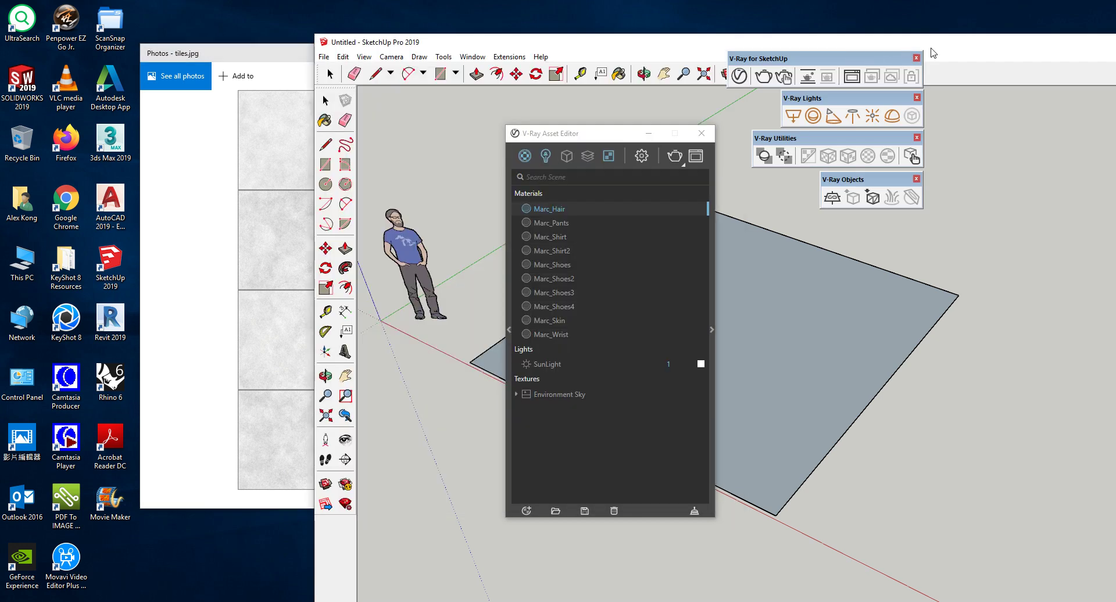
pyautogui.doubleClick(822, 36)
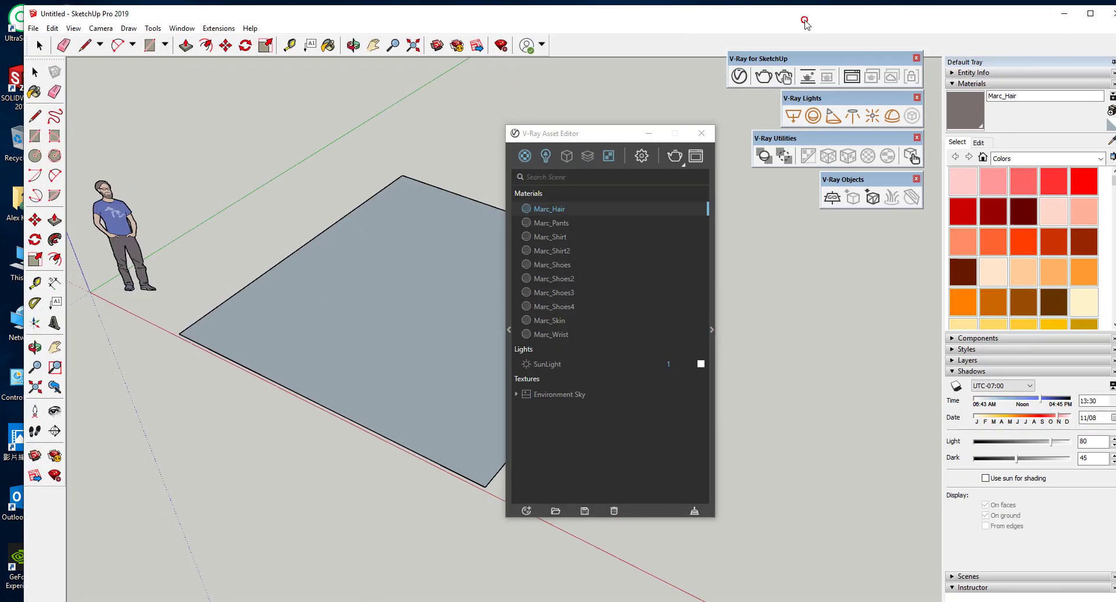
pyautogui.moveTo(805, 22); pyautogui.dragTo(459, 444)
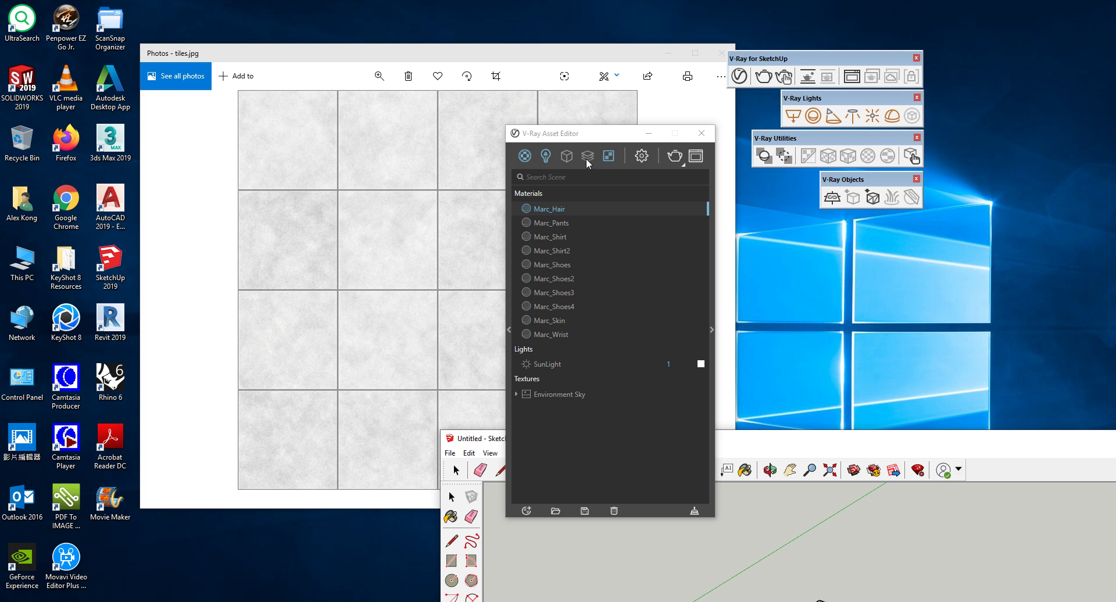
pyautogui.doubleClick(1012, 438)
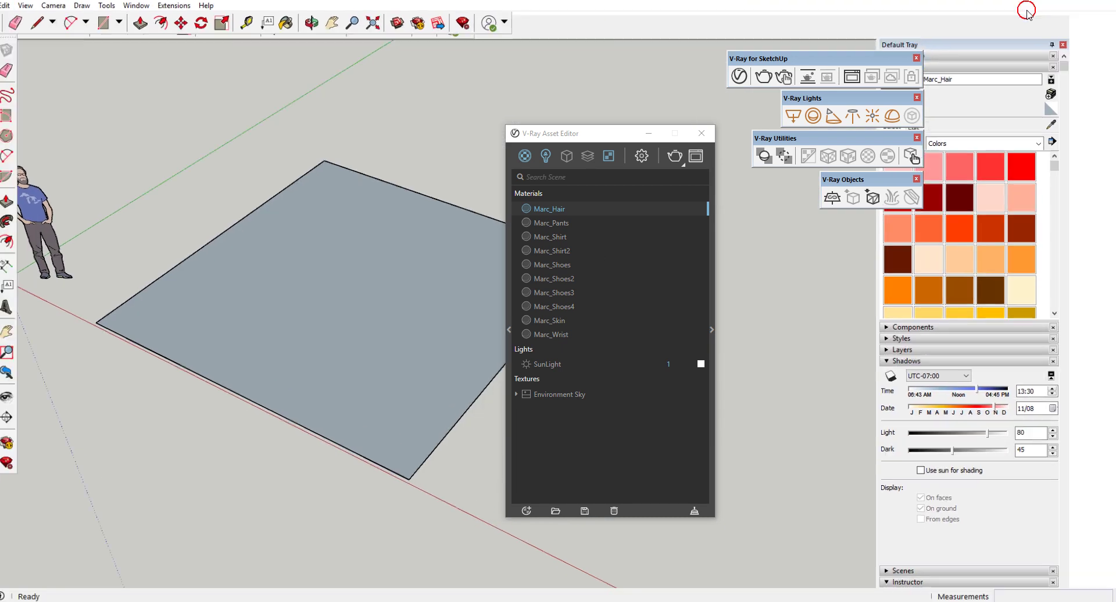
pyautogui.moveTo(614, 134); pyautogui.dragTo(786, 105)
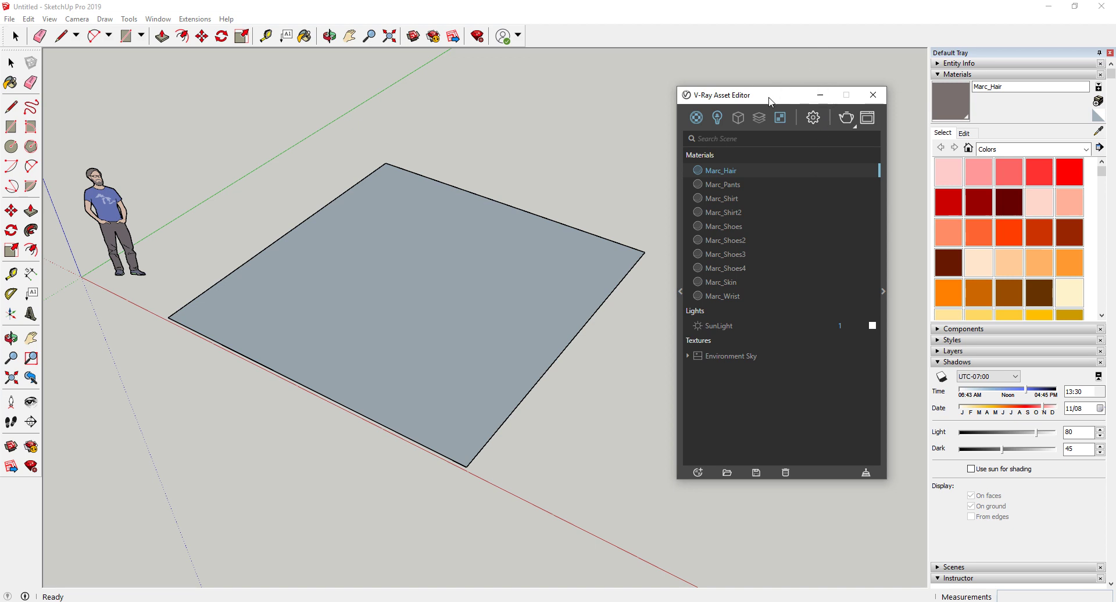
# Filter the Asset Editor to materials only and expand the material library panel
pyautogui.moveTo(769, 99); pyautogui.dragTo(737, 91)
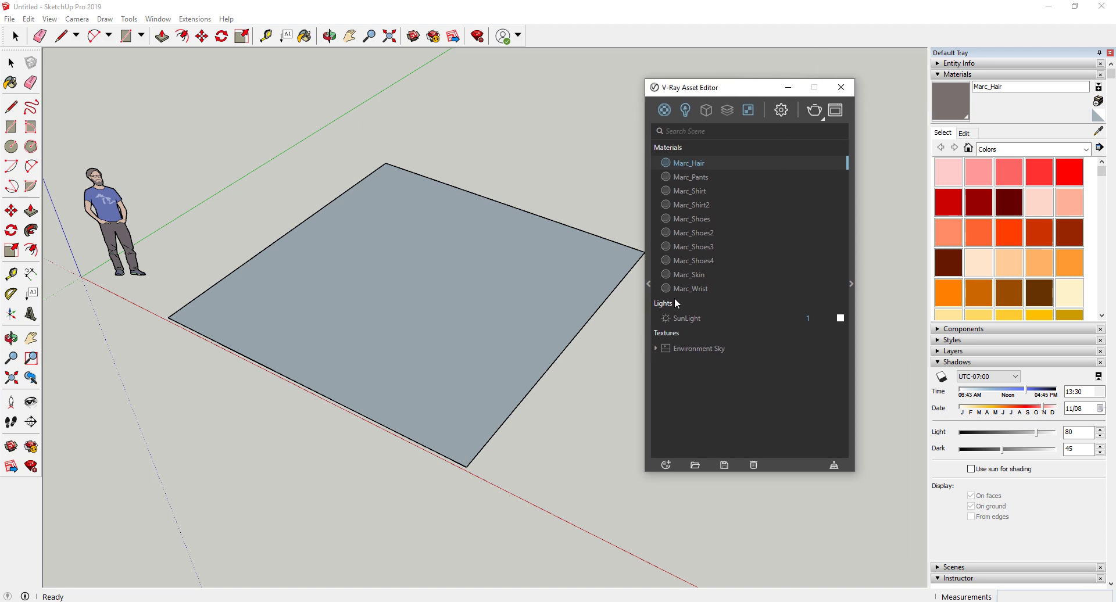
pyautogui.click(665, 110)
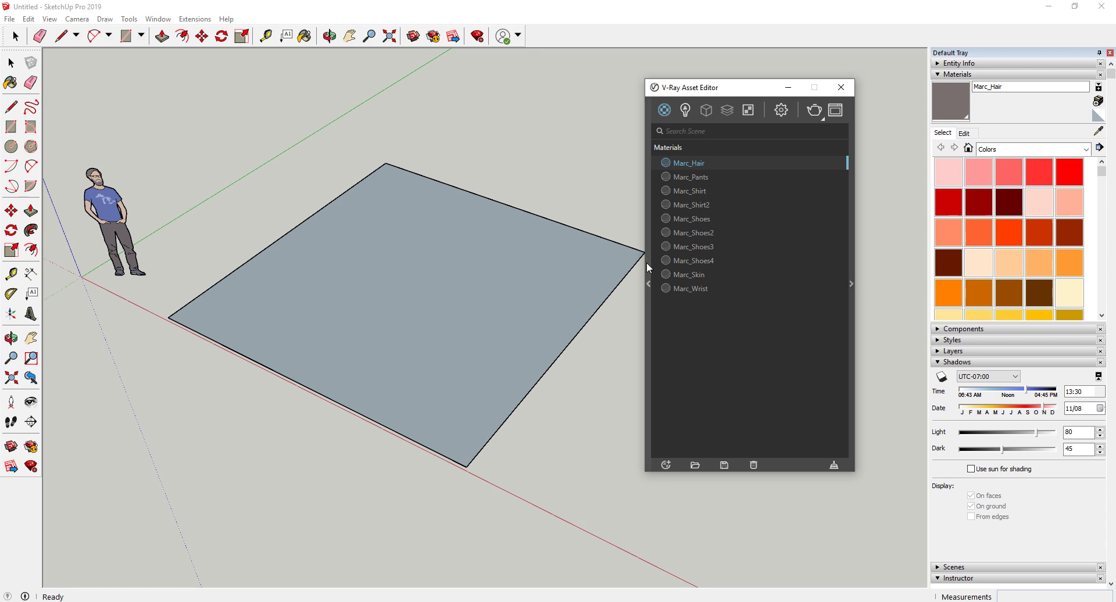
pyautogui.click(648, 280)
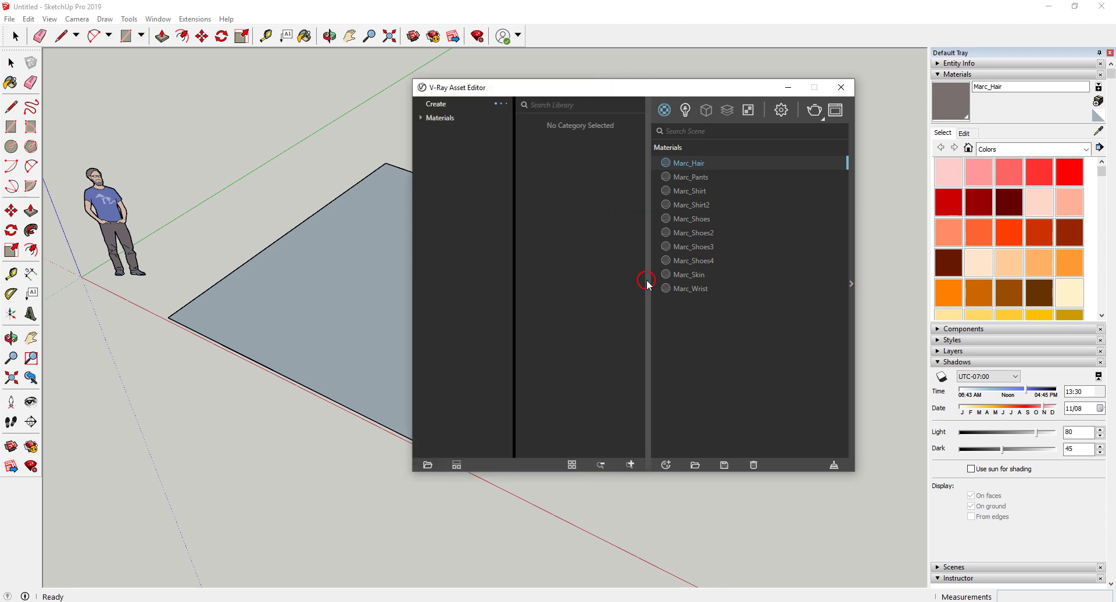
# Create a new Generic V-Ray material and open its BRDF settings
pyautogui.click(425, 118)
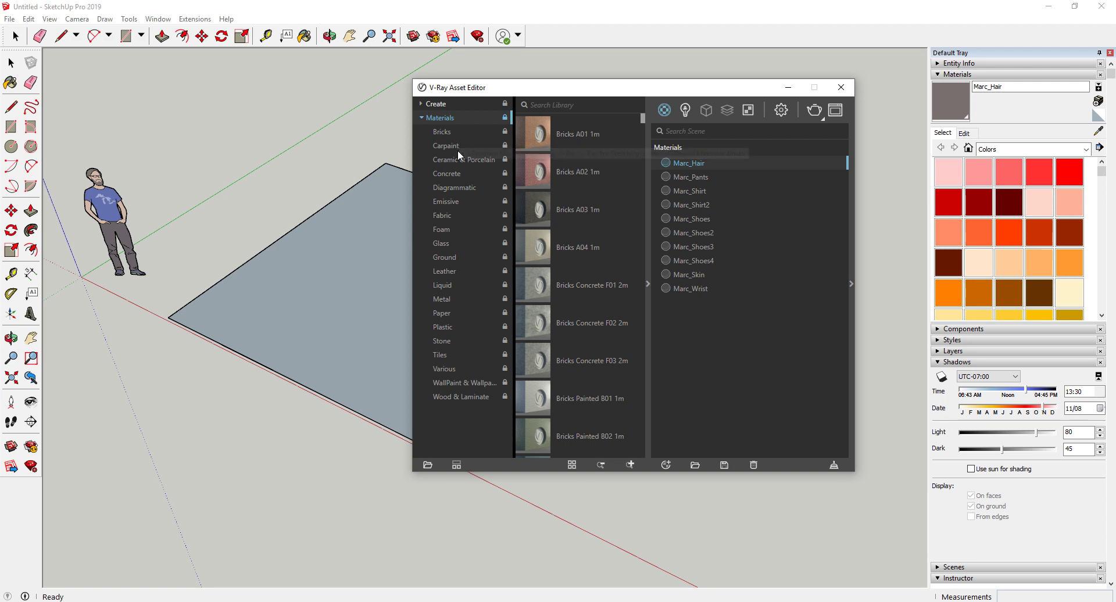
pyautogui.click(667, 466)
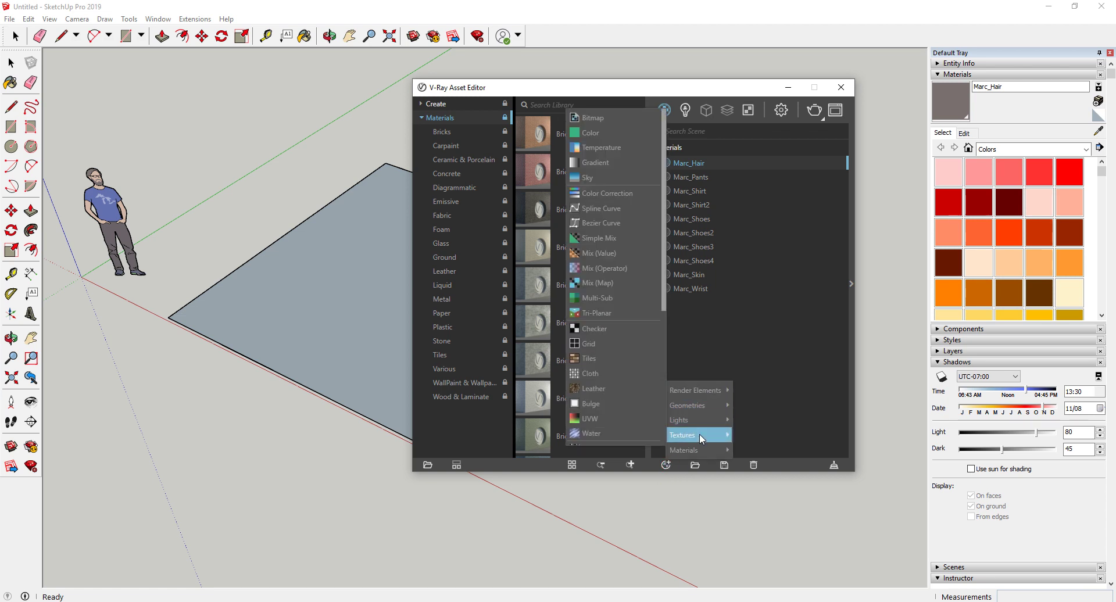
pyautogui.moveTo(697, 450)
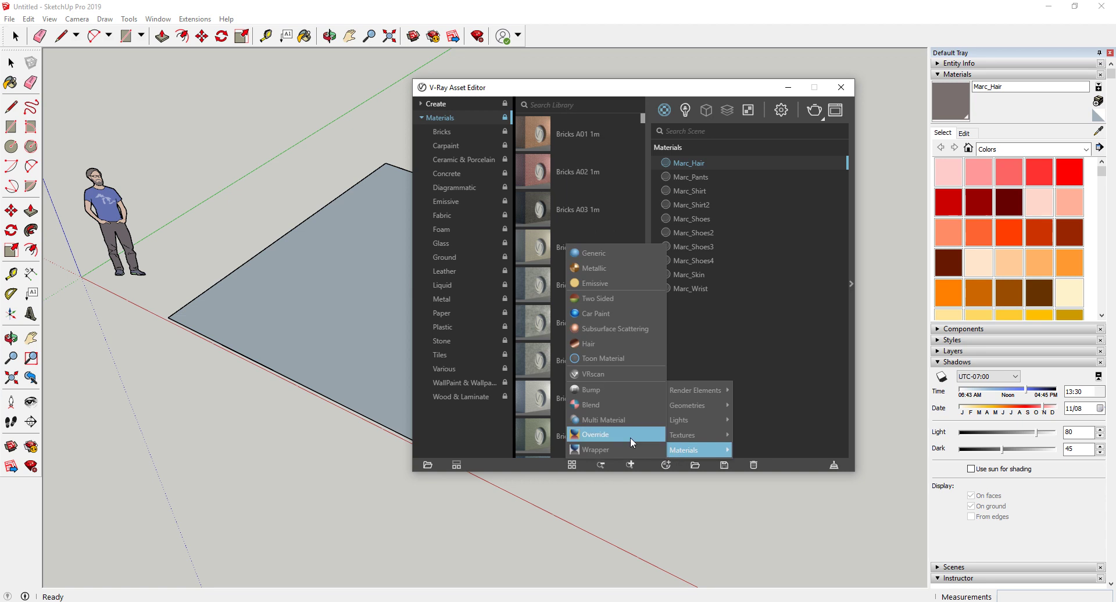
pyautogui.click(598, 258)
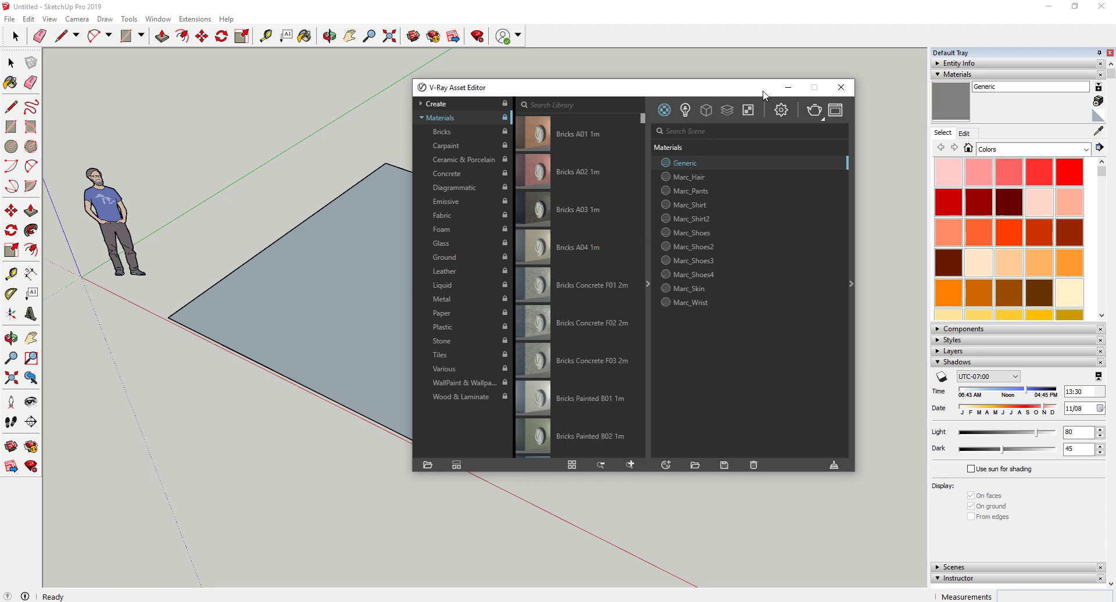
pyautogui.moveTo(724, 91); pyautogui.dragTo(638, 87)
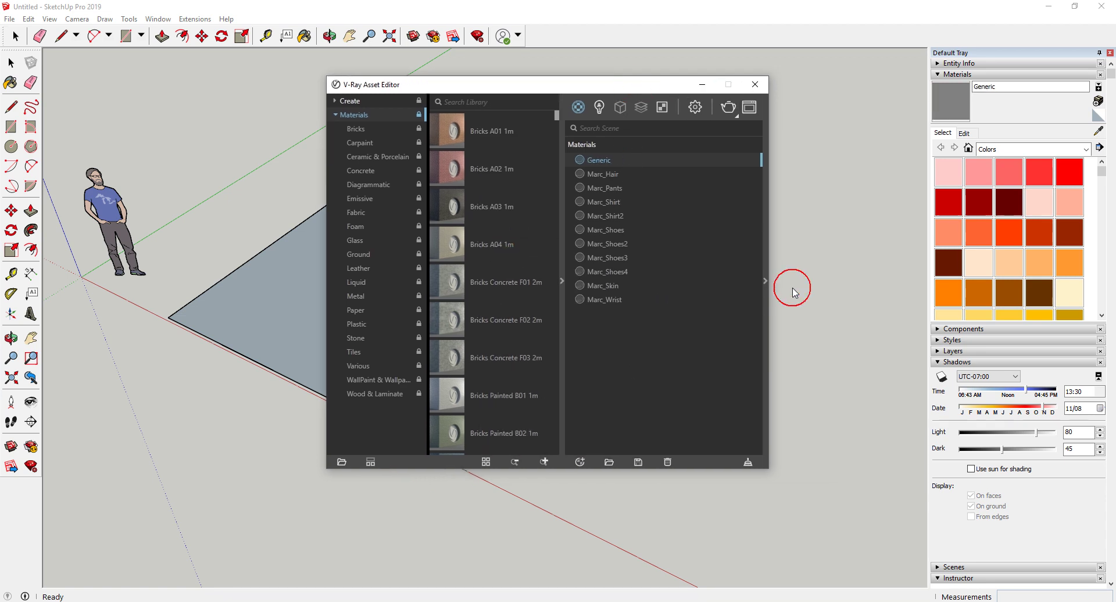
pyautogui.click(763, 285)
# Load tiles.jpg from the Desktop as a Bitmap in the Generic material's Diffuse slot
pyautogui.moveTo(779, 86); pyautogui.dragTo(579, 90)
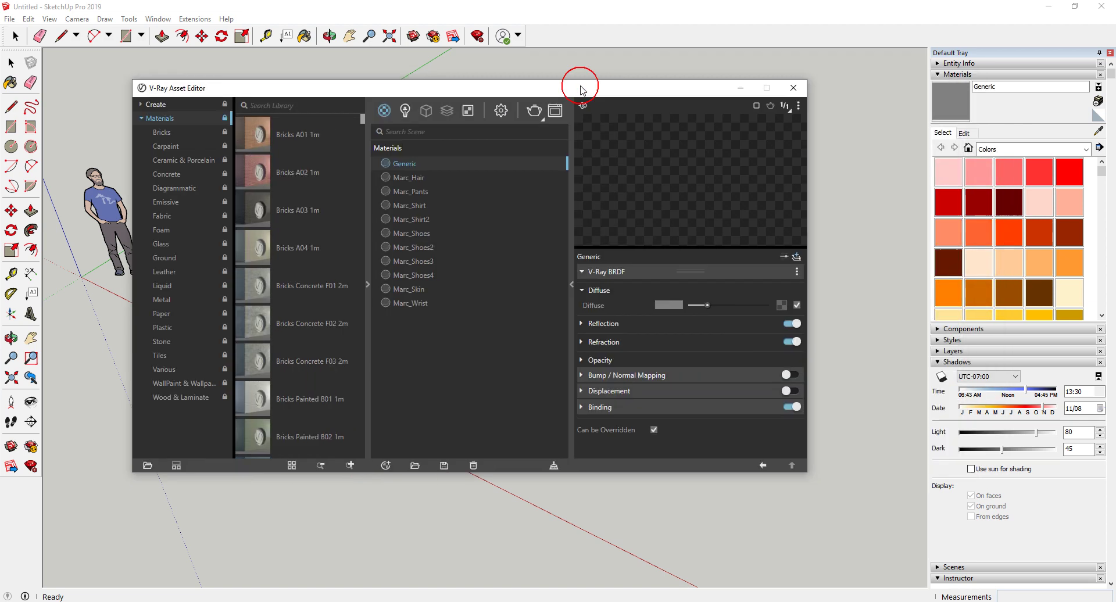
pyautogui.click(771, 305)
pyautogui.click(738, 124)
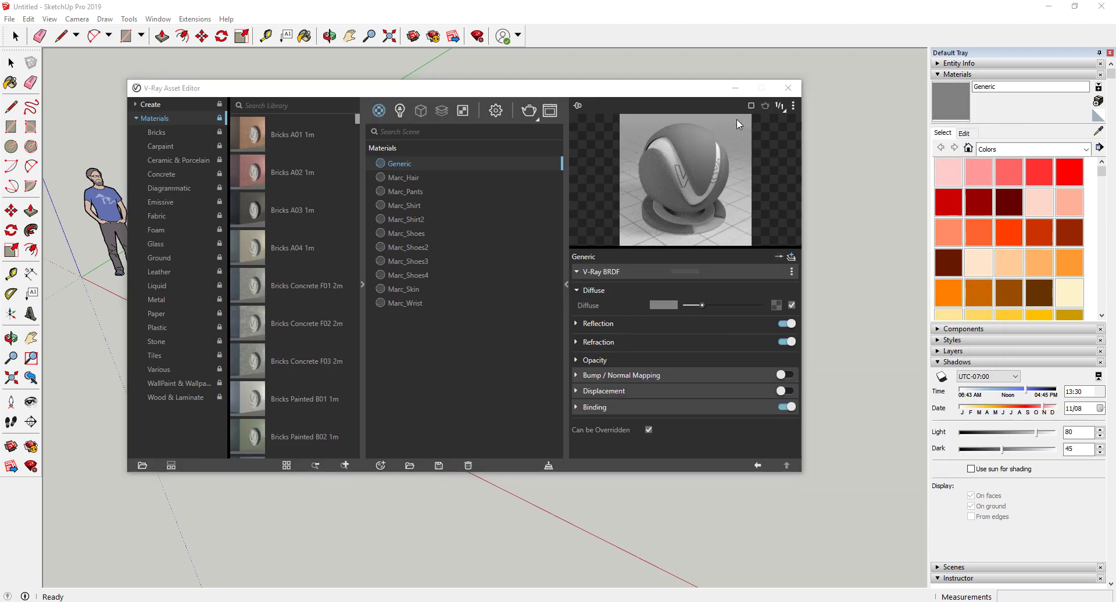
pyautogui.click(263, 263)
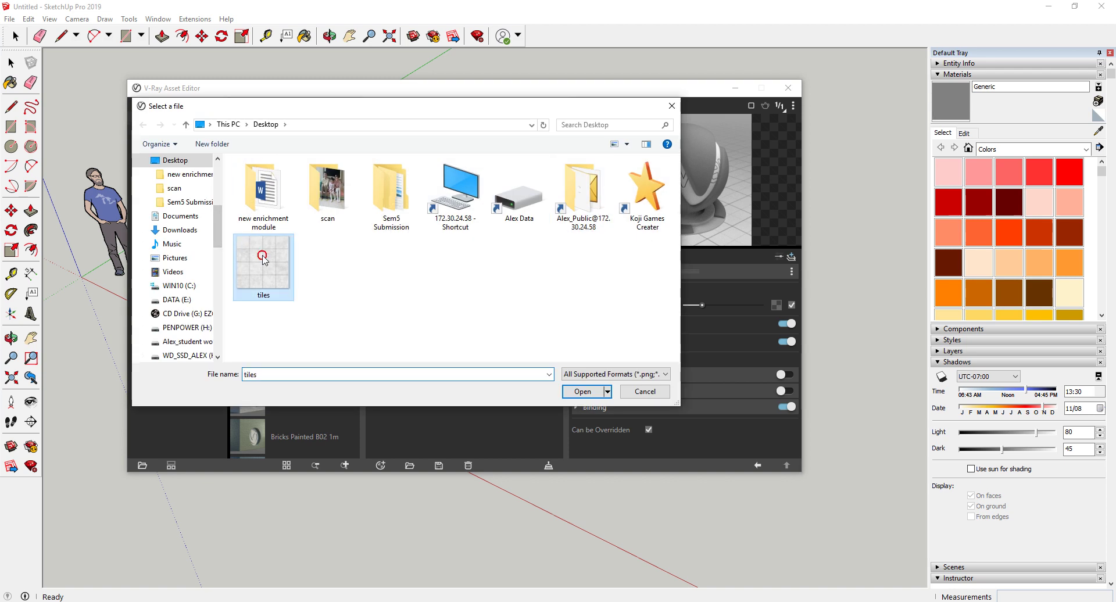
pyautogui.click(584, 391)
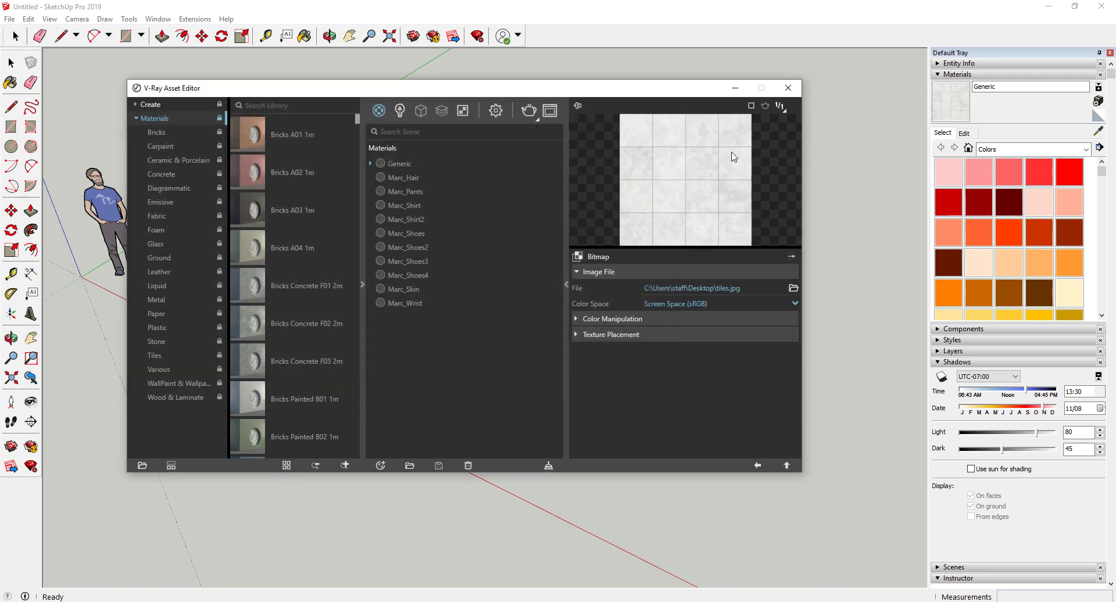
pyautogui.click(786, 465)
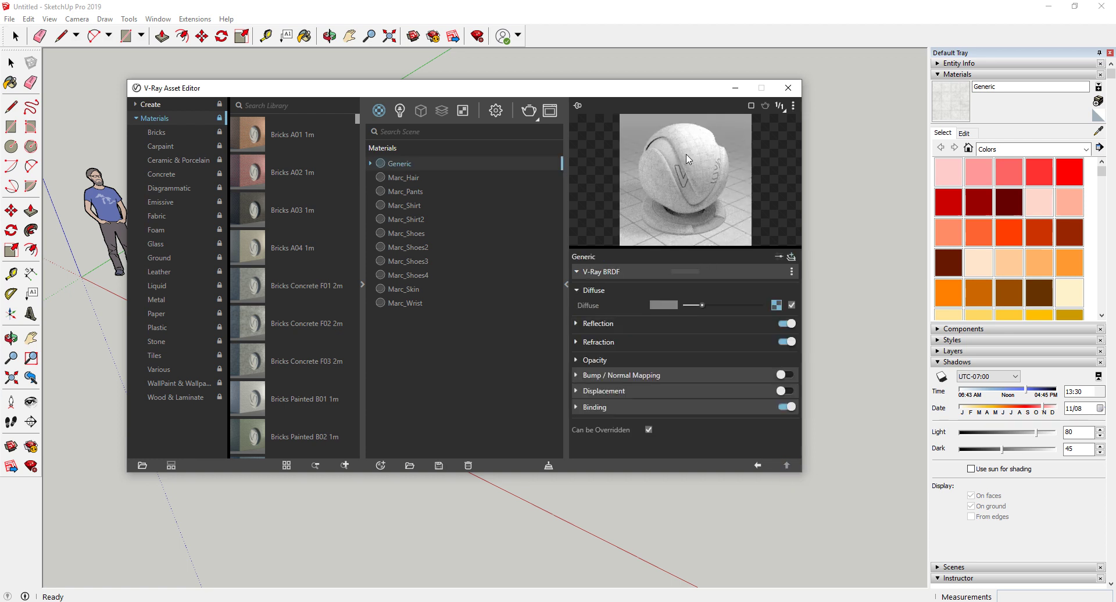
# Move the Asset Editor aside, orbit to the plane and select its face with the Select tool
pyautogui.moveTo(656, 92); pyautogui.dragTo(960, 263)
pyautogui.moveTo(412, 186)
pyautogui.mouseDown(button='middle')
pyautogui.moveTo(290, 174)
pyautogui.moveTo(342, 209)
pyautogui.mouseUp(button='middle')
pyautogui.scroll(3, 298, 195)
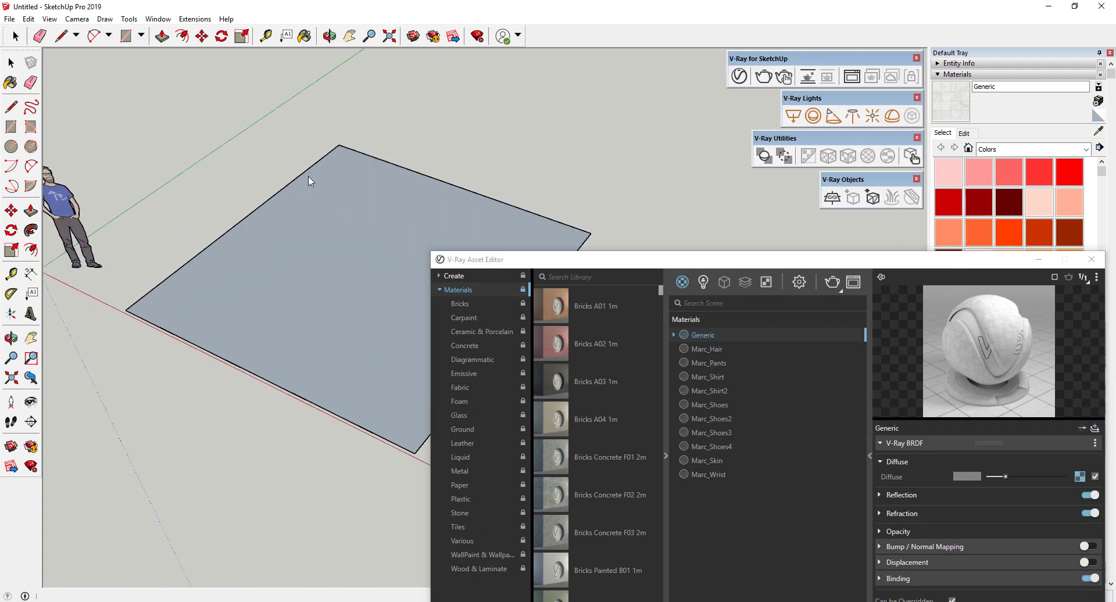
pyautogui.scroll(-2, 309, 180)
pyautogui.moveTo(844, 266); pyautogui.dragTo(927, 449)
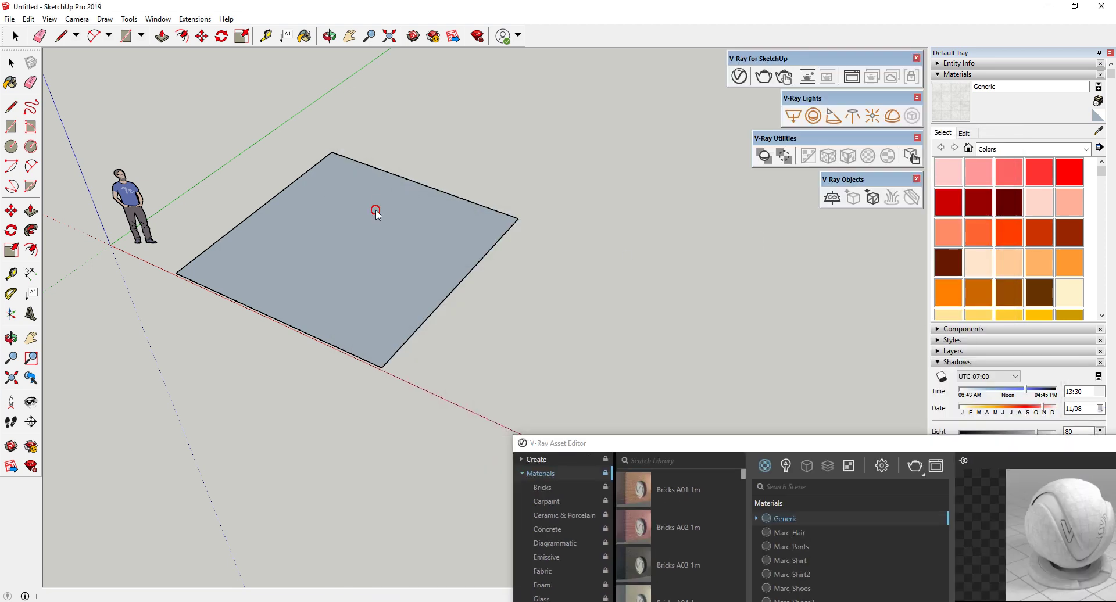
pyautogui.click(12, 63)
pyautogui.click(316, 244)
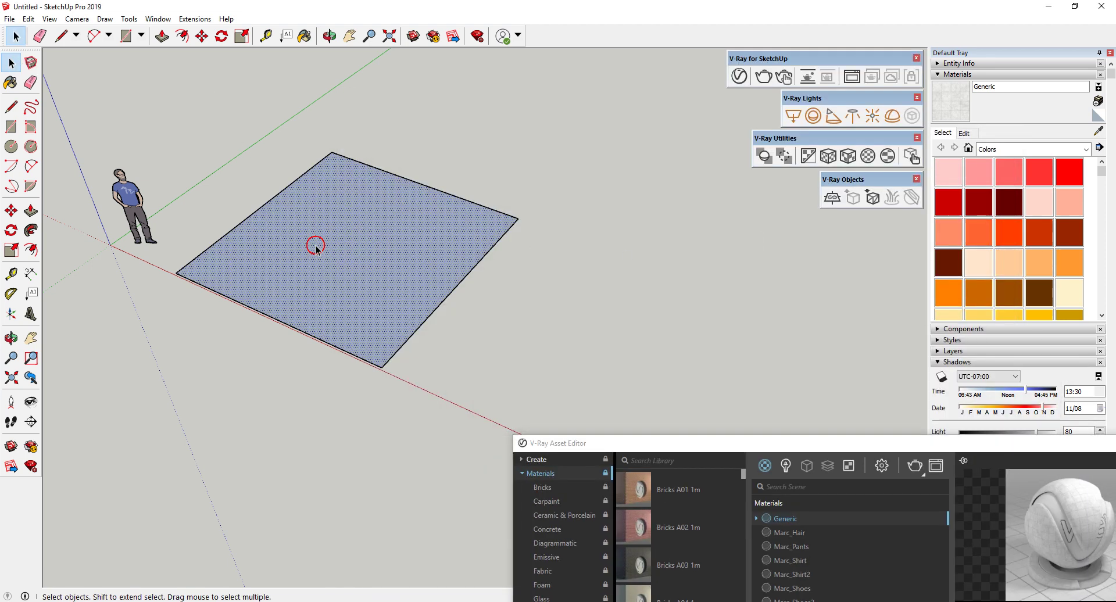
pyautogui.scroll(2, 441, 320)
pyautogui.moveTo(784, 447); pyautogui.dragTo(656, 145)
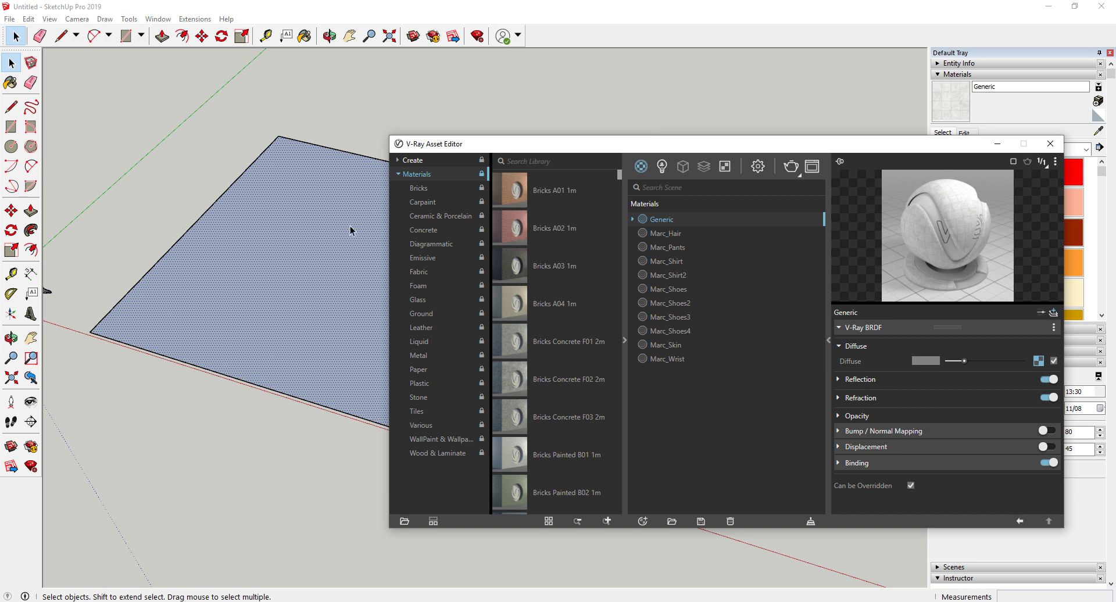
# Rename the Generic material to 'Tiles'
pyautogui.rightClick(667, 221)
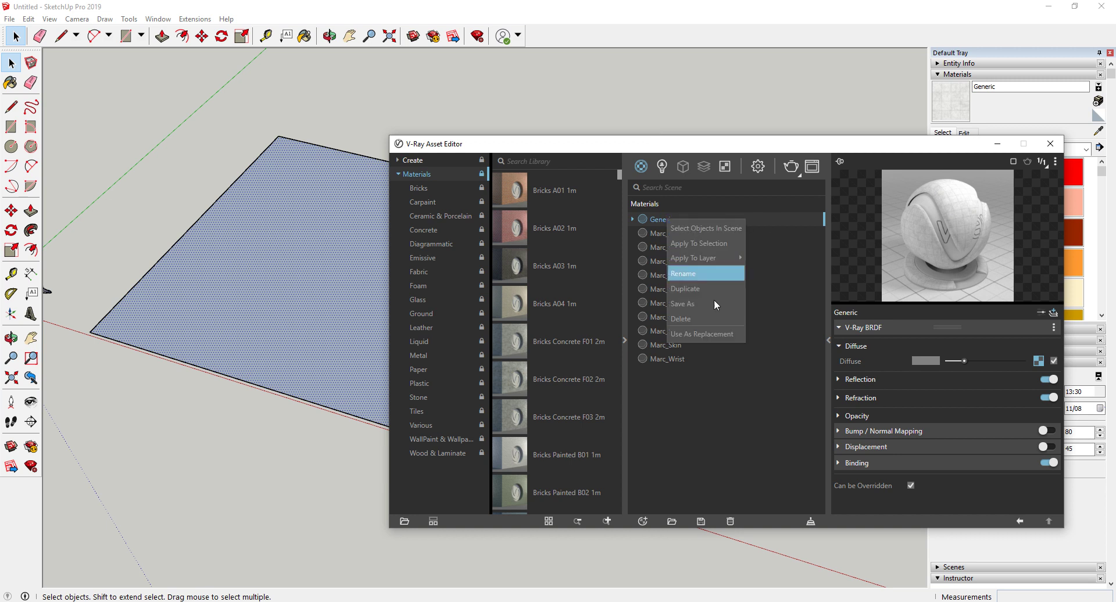
pyautogui.click(691, 273)
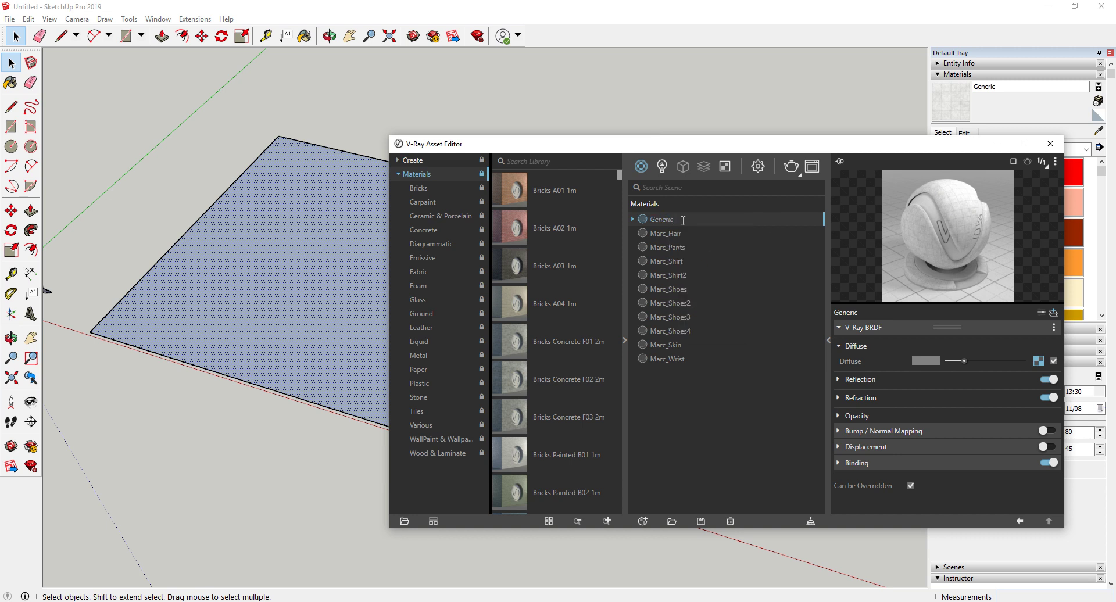
pyautogui.write('Tiles')
pyautogui.press('Return')
# Apply the Tiles material to the selected plane and zoom in to inspect the tile grid
pyautogui.rightClick(653, 359)
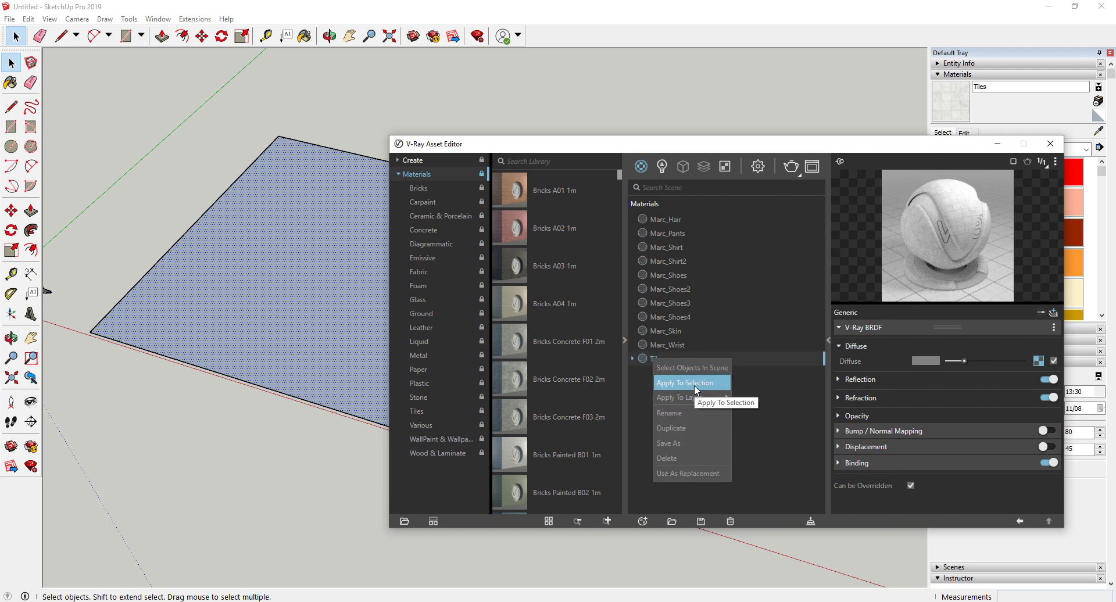
pyautogui.click(697, 386)
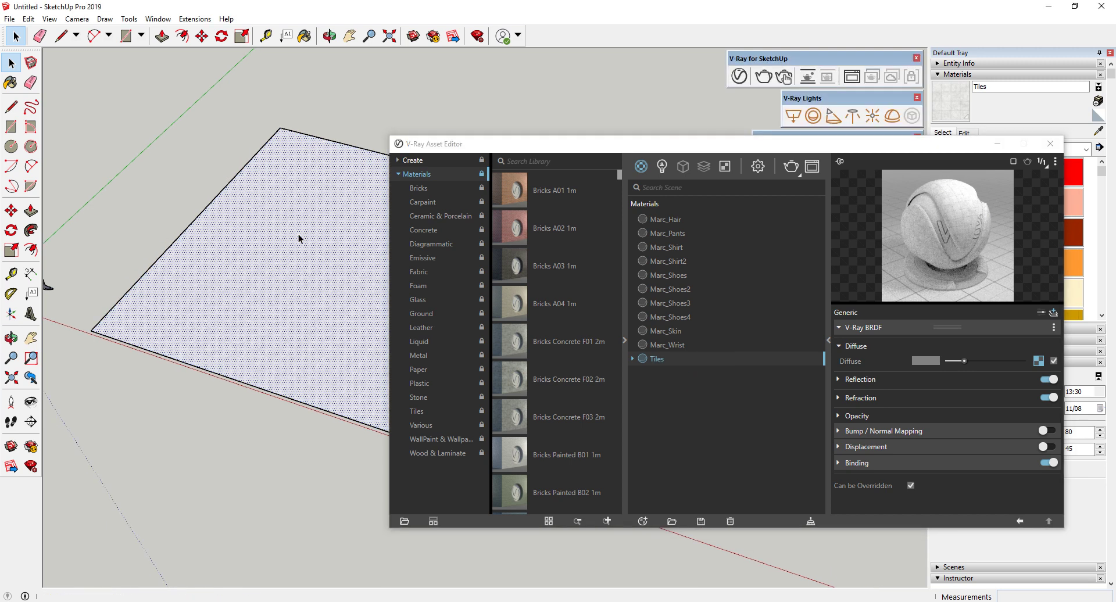
pyautogui.click(199, 408)
pyautogui.scroll(3, 163, 363)
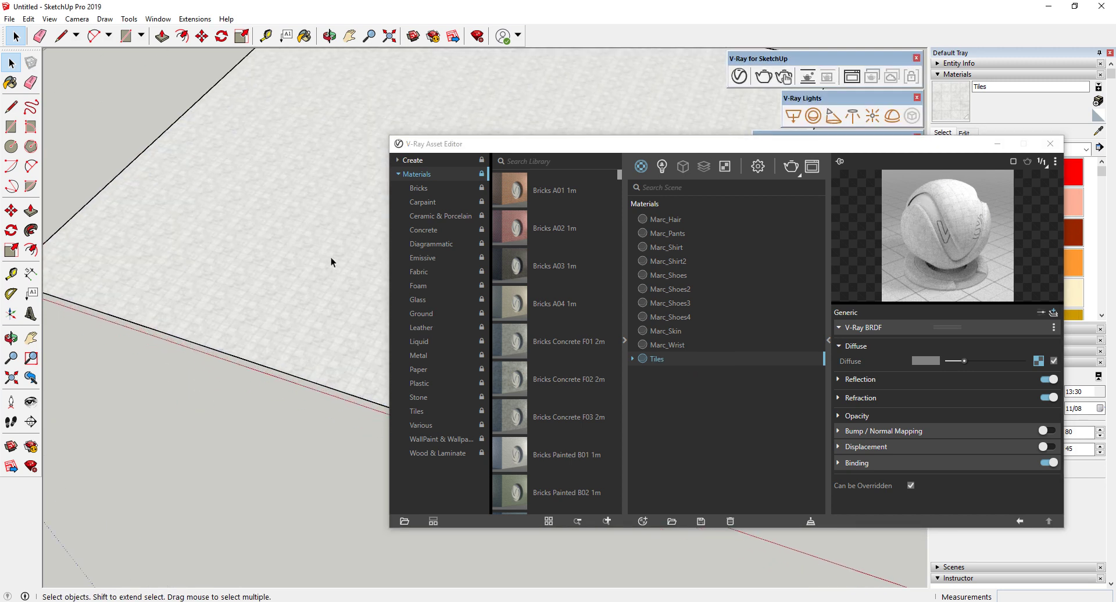
pyautogui.scroll(-5, 331, 262)
pyautogui.moveTo(491, 153); pyautogui.dragTo(508, 455)
pyautogui.scroll(3, 350, 247)
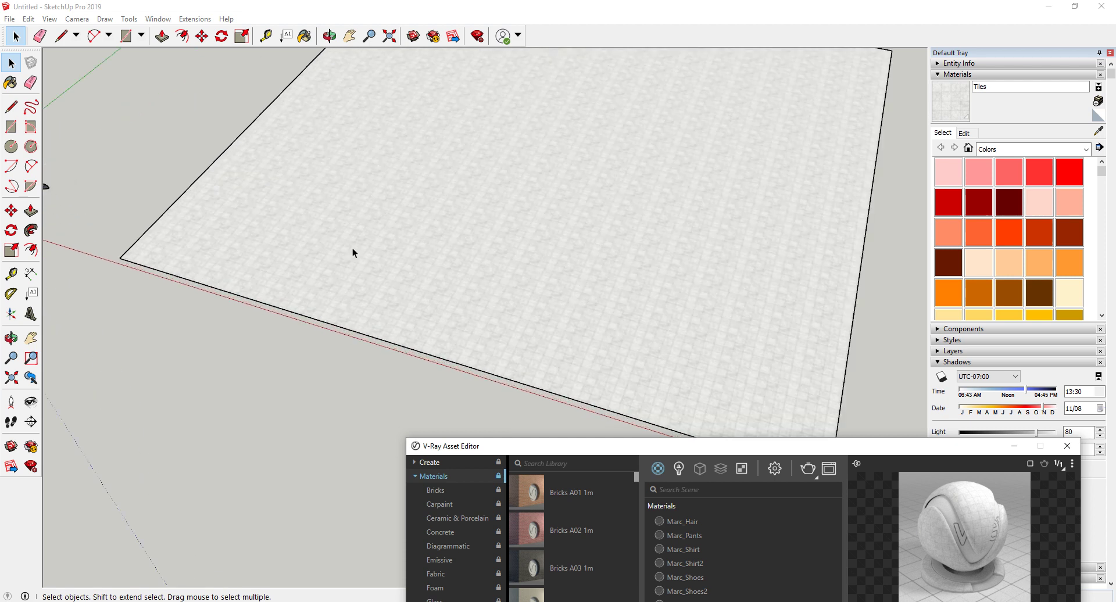
pyautogui.scroll(3, 391, 270)
pyautogui.scroll(3, 399, 259)
pyautogui.scroll(-3, 398, 266)
pyautogui.scroll(-3, 239, 273)
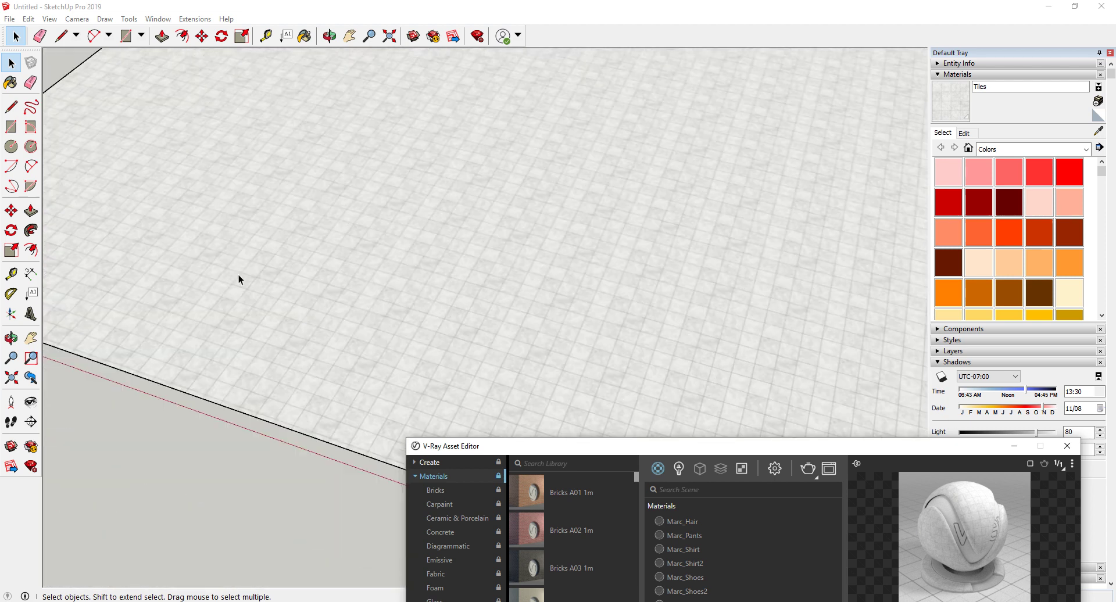
pyautogui.scroll(-3, 351, 313)
pyautogui.scroll(-2, 594, 414)
pyautogui.moveTo(581, 445); pyautogui.dragTo(520, 172)
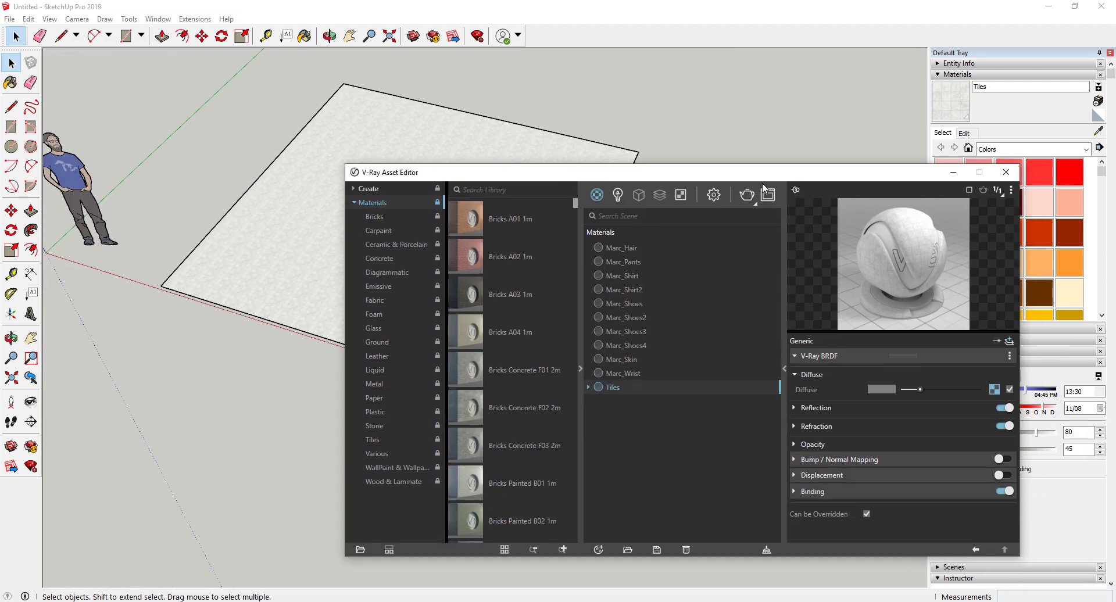
pyautogui.scroll(2, 208, 262)
pyautogui.scroll(2, 208, 262)
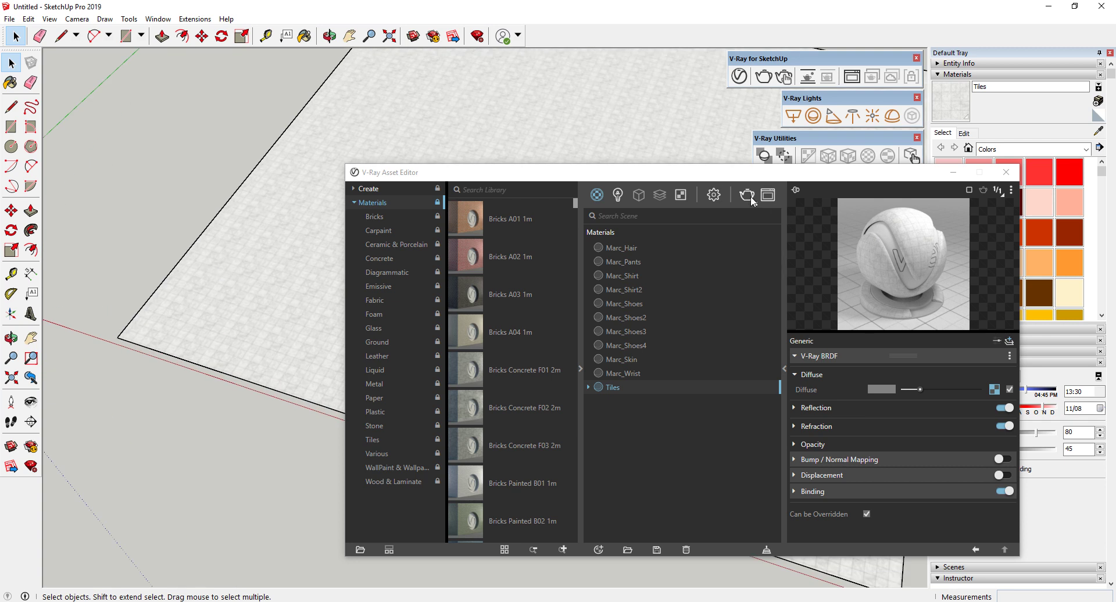
# Render the tiled plane with V-Ray and zoom in the frame buffer to inspect the tiles
pyautogui.click(625, 212)
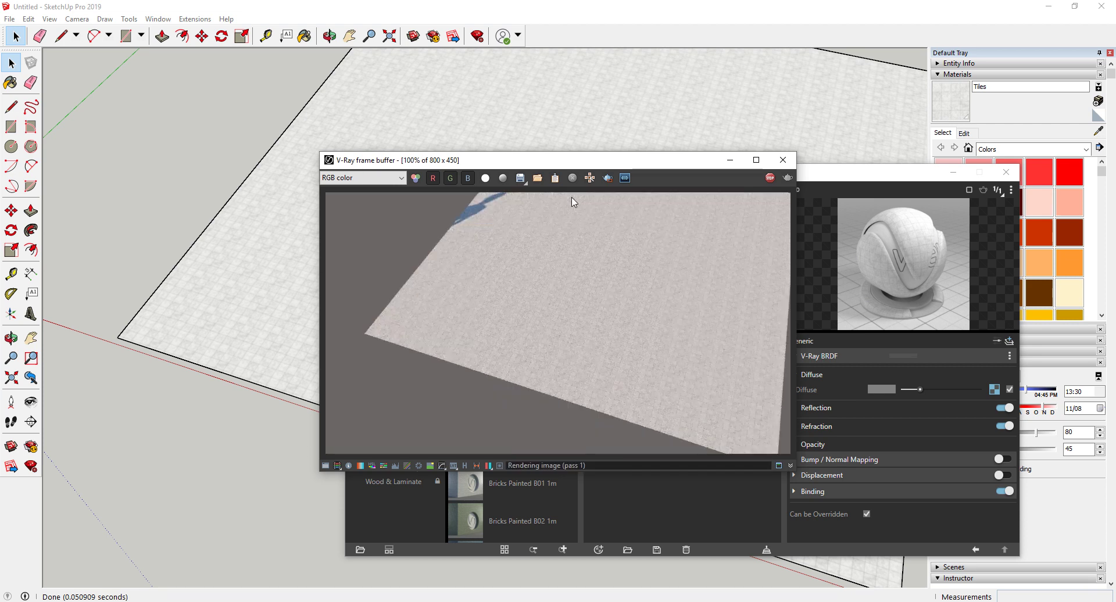
pyautogui.scroll(3, 465, 287)
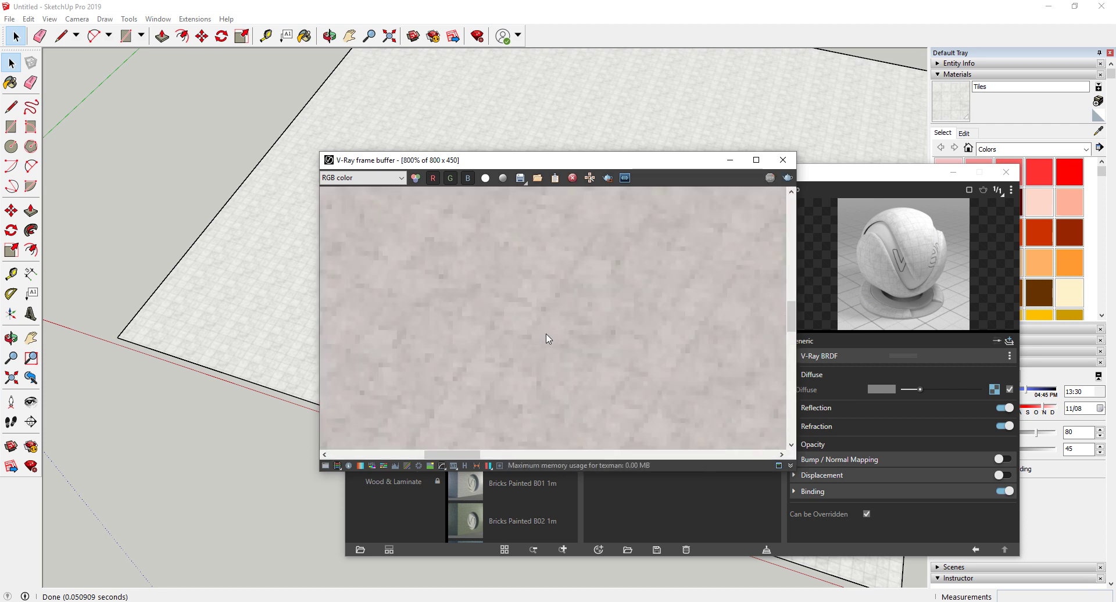
pyautogui.scroll(-2, 548, 338)
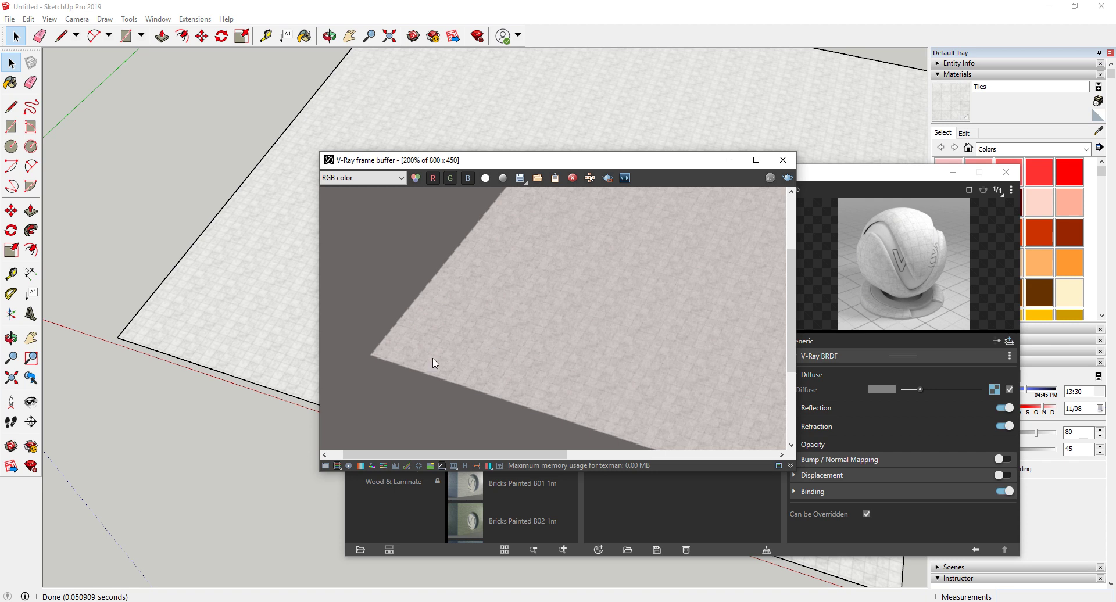
# Close the V-Ray frame buffer and move the Asset Editor down to clear the plane
pyautogui.click(782, 160)
pyautogui.moveTo(831, 173)
pyautogui.mouseDown()
pyautogui.moveTo(741, 383)
pyautogui.moveTo(793, 474)
pyautogui.mouseUp()
pyautogui.scroll(-5, 270, 211)
pyautogui.scroll(2, 410, 267)
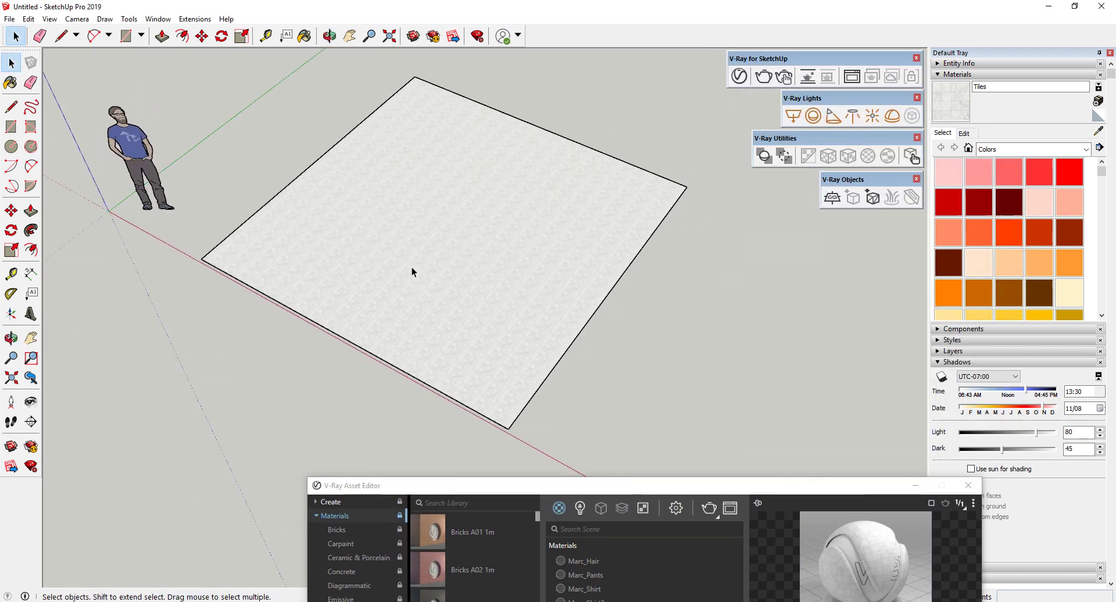
pyautogui.scroll(2, 405, 232)
pyautogui.scroll(-3, 406, 236)
pyautogui.scroll(4, 409, 229)
# Scale the tile texture up with Texture > Position and nudge it into place
pyautogui.rightClick(409, 225)
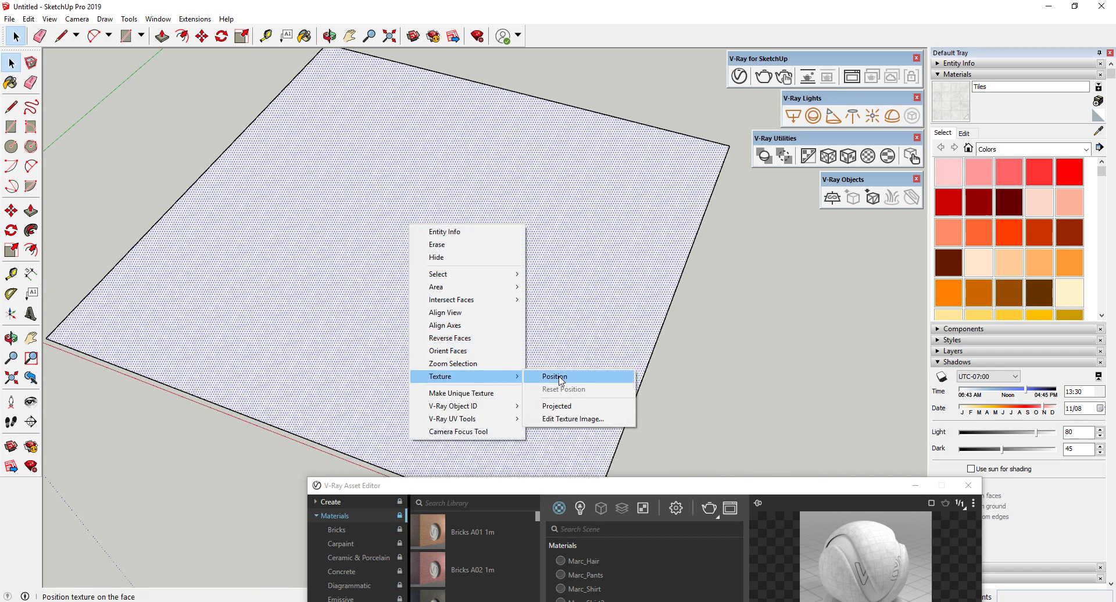
pyautogui.click(554, 376)
pyautogui.moveTo(430, 226)
pyautogui.mouseDown()
pyautogui.moveTo(633, 278)
pyautogui.moveTo(693, 308)
pyautogui.mouseUp()
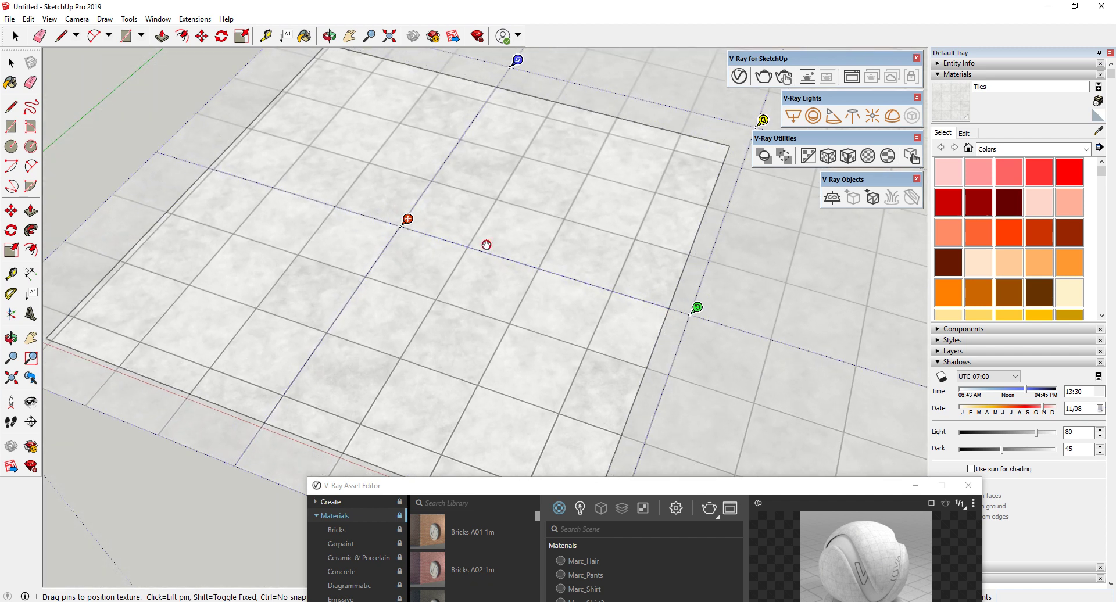
pyautogui.moveTo(486, 244); pyautogui.dragTo(459, 248)
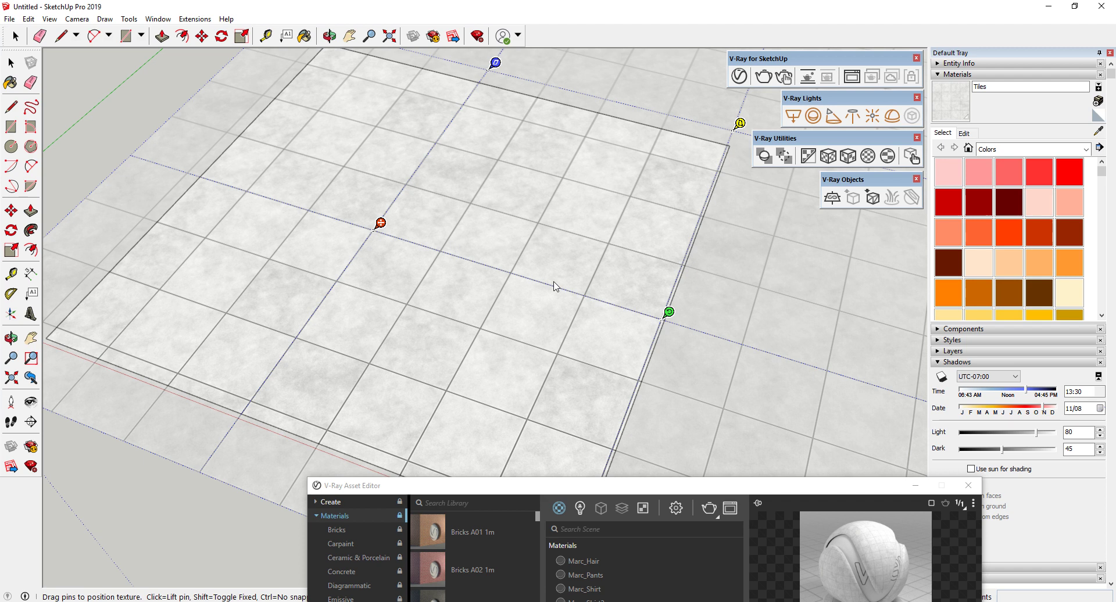
pyautogui.scroll(-3, 469, 214)
pyautogui.moveTo(452, 317); pyautogui.dragTo(445, 325)
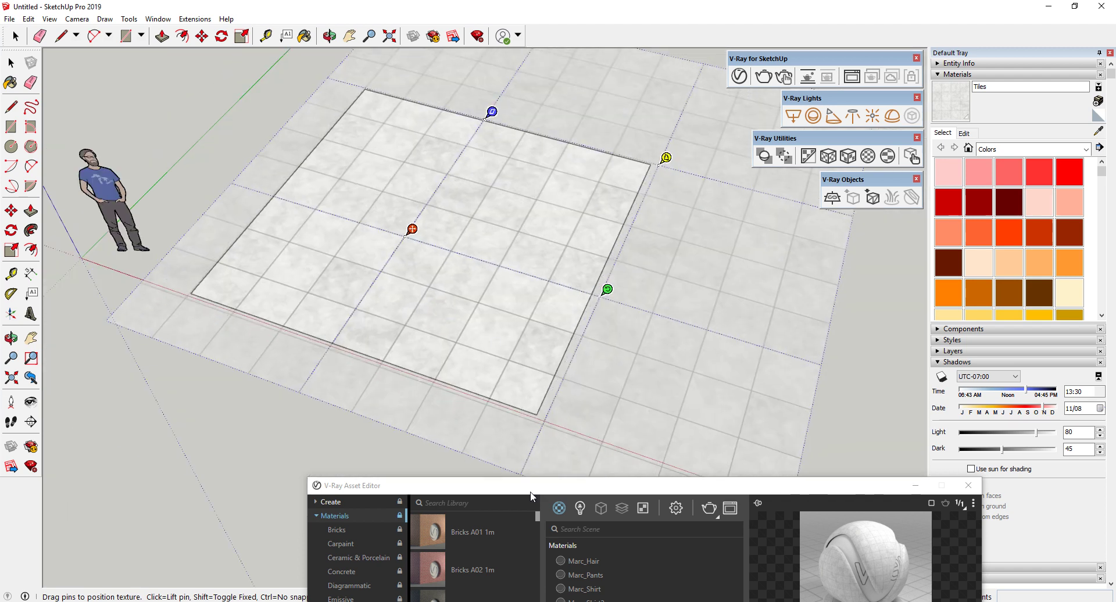
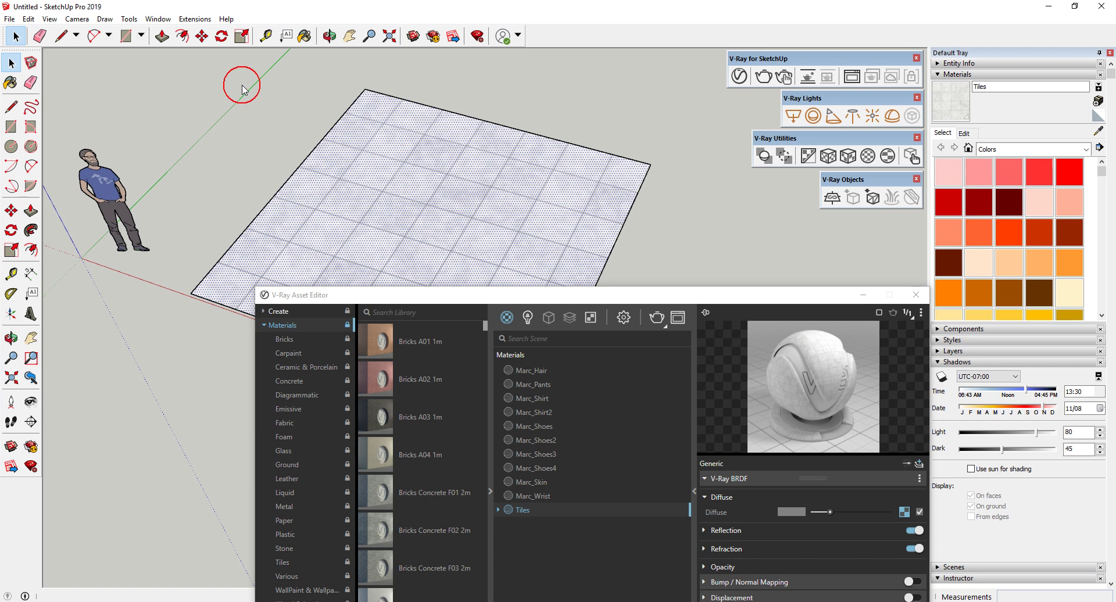
# Render the tiled floor with V-Ray and zoom around the frame buffer to inspect the tiles
pyautogui.click(659, 319)
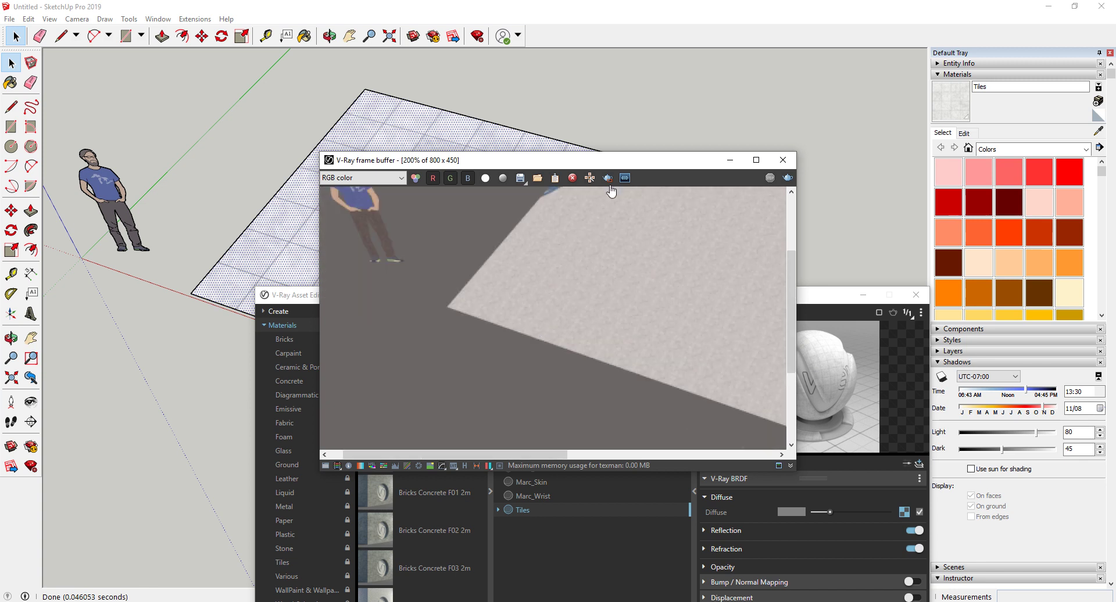
pyautogui.moveTo(621, 163); pyautogui.dragTo(583, 100)
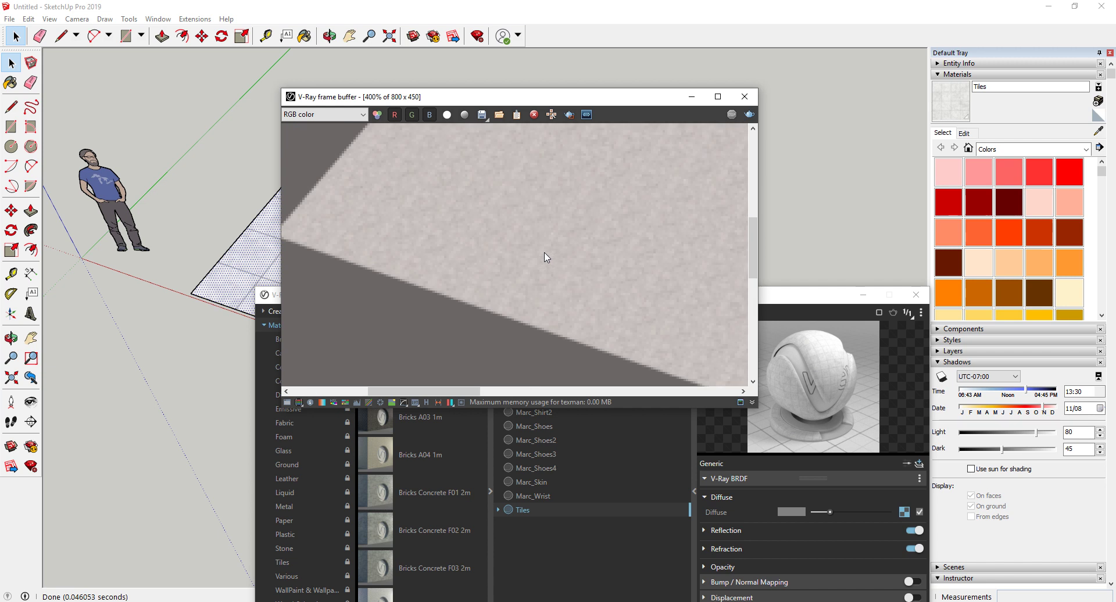
pyautogui.scroll(-1, 541, 258)
pyautogui.scroll(1, 530, 246)
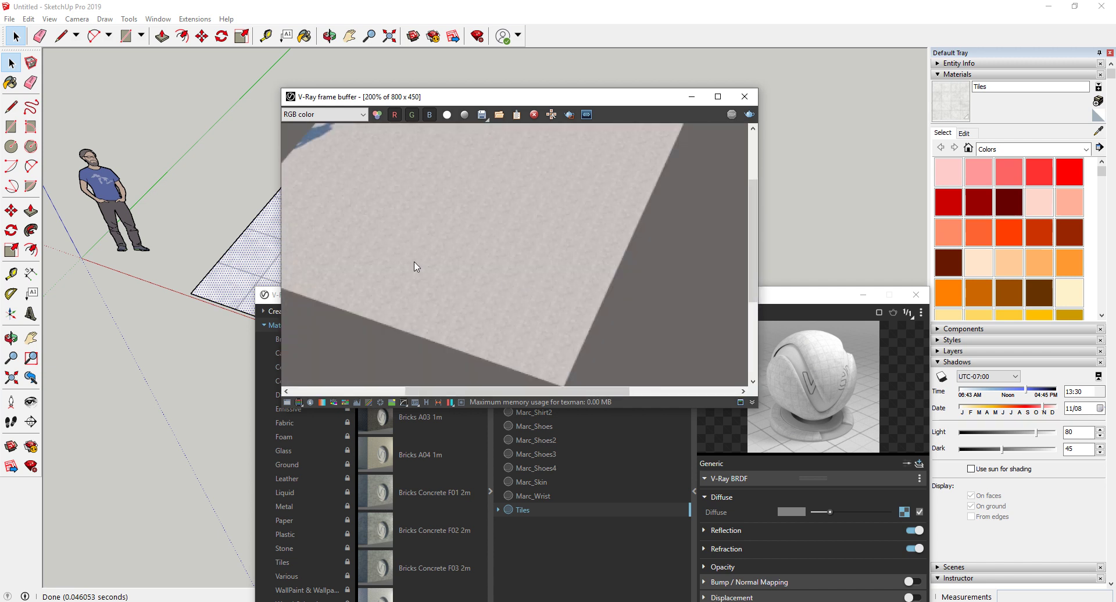
# Close the frame buffer, flatten the view of the floor, and select the tiled floor face
pyautogui.click(235, 202)
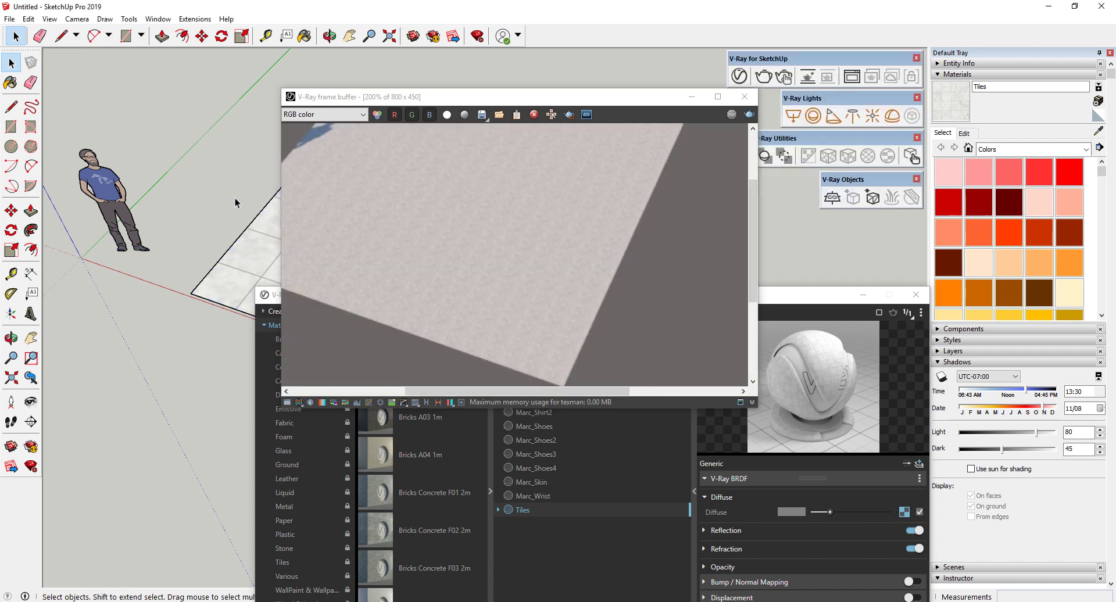
pyautogui.click(744, 98)
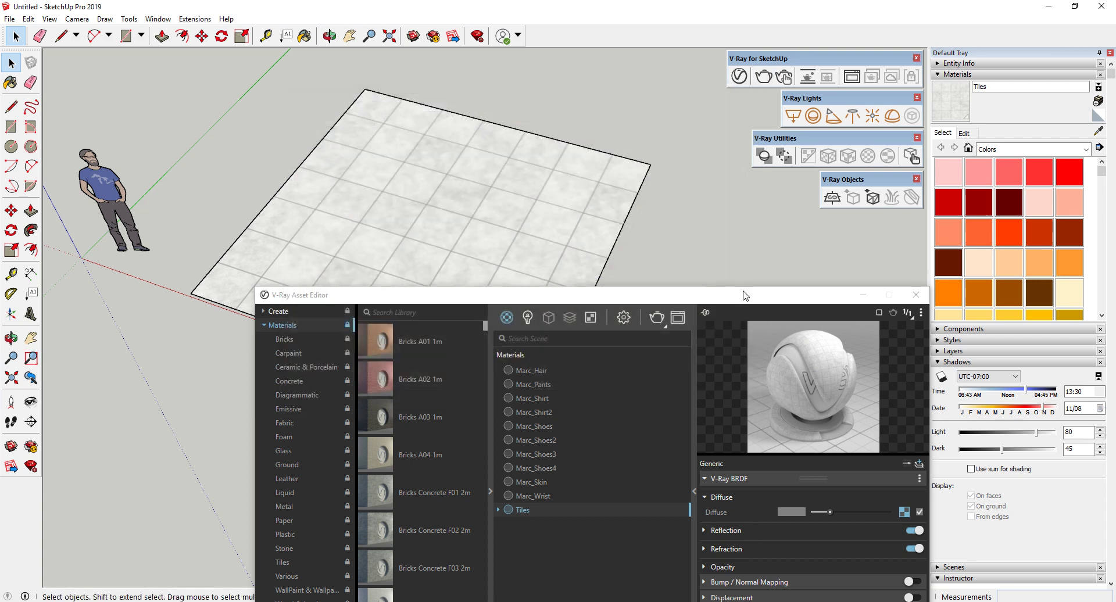
pyautogui.moveTo(745, 295); pyautogui.dragTo(749, 414)
pyautogui.scroll(-2, 448, 267)
pyautogui.scroll(3, 420, 253)
pyautogui.moveTo(419, 253)
pyautogui.mouseDown(button='middle')
pyautogui.moveTo(455, 239)
pyautogui.moveTo(409, 247)
pyautogui.mouseUp(button='middle')
pyautogui.click(409, 192)
# Apply V-Ray's Tri-Planar Projection (Fit) to the floor face, giving a 4×4 grid of large tiles
pyautogui.rightClick(409, 193)
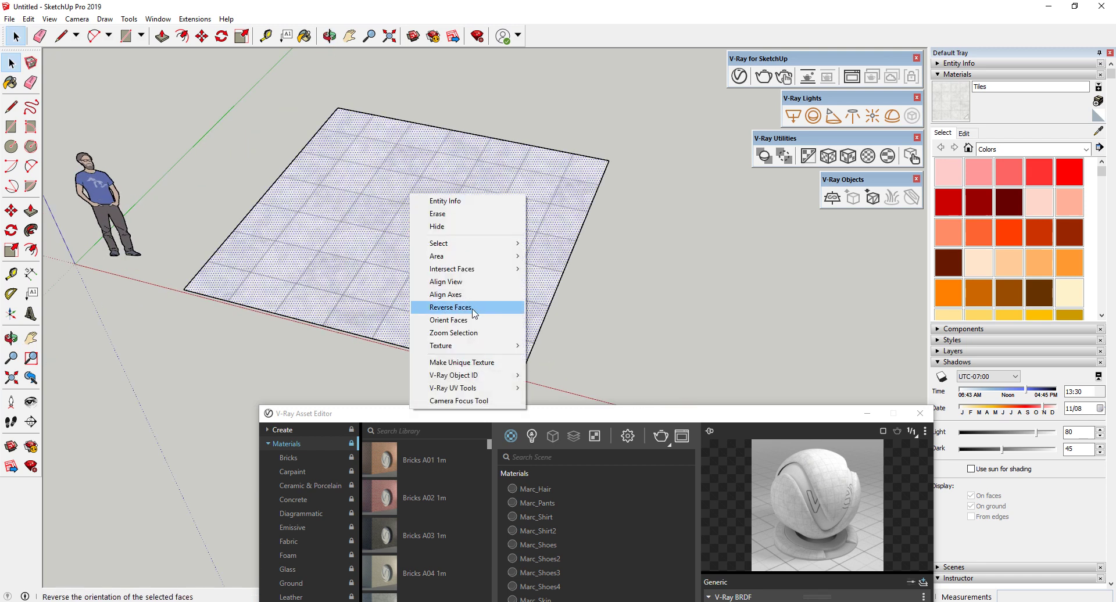
pyautogui.moveTo(466, 346)
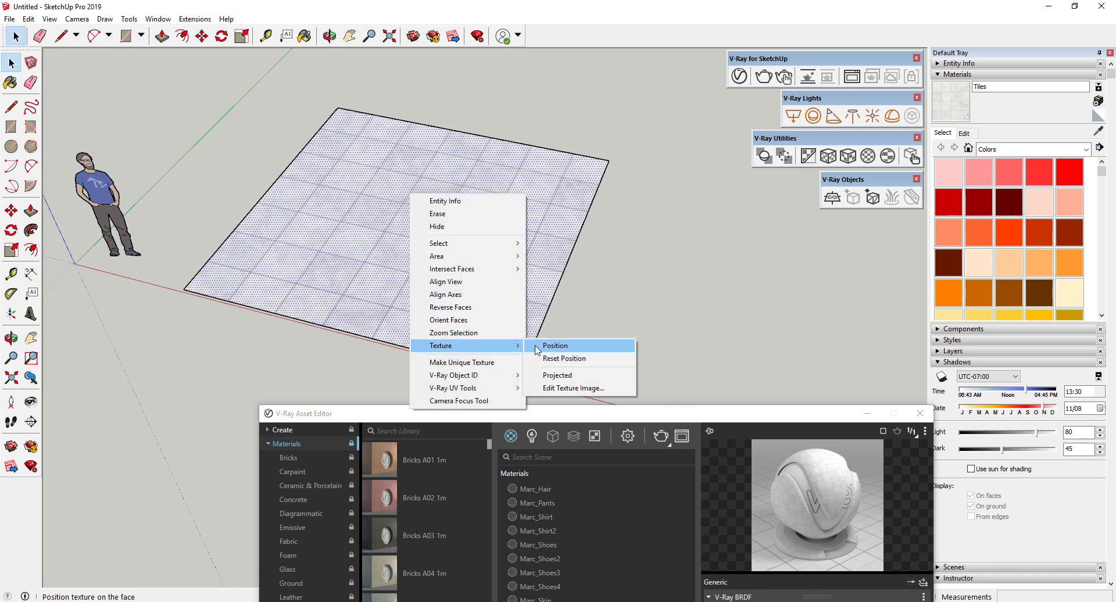
pyautogui.click(637, 301)
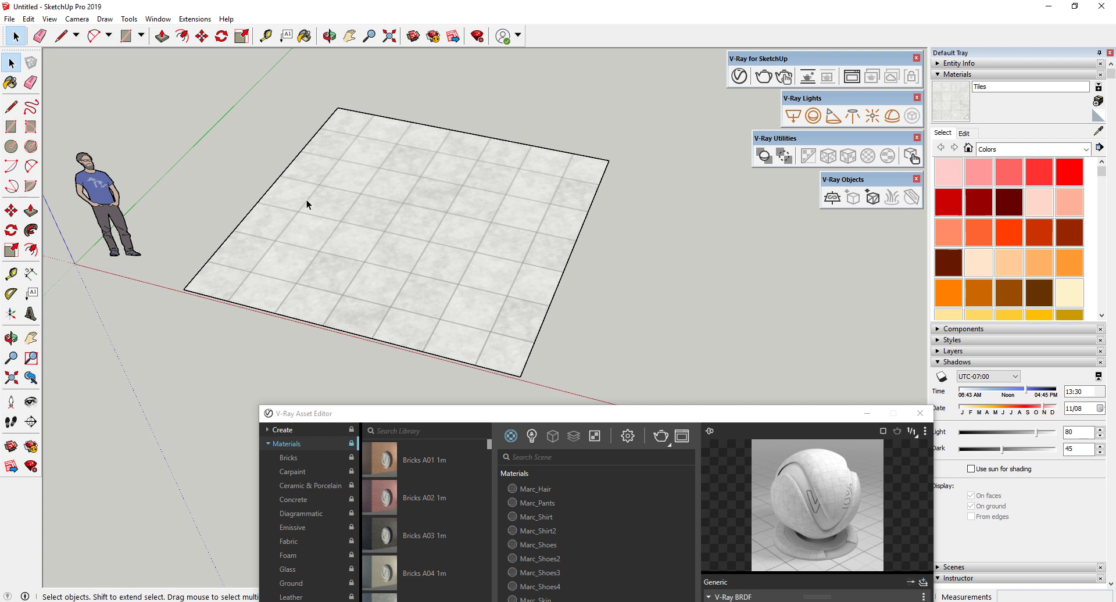
pyautogui.click(406, 250)
pyautogui.moveTo(614, 417); pyautogui.dragTo(574, 405)
pyautogui.click(465, 201)
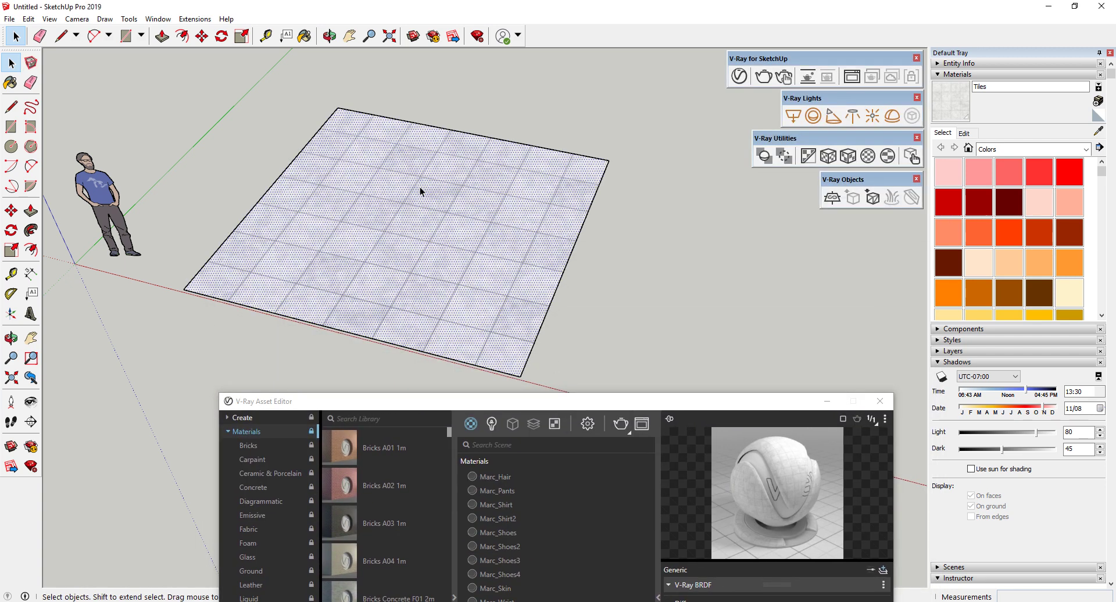
pyautogui.rightClick(382, 200)
pyautogui.moveTo(433, 386)
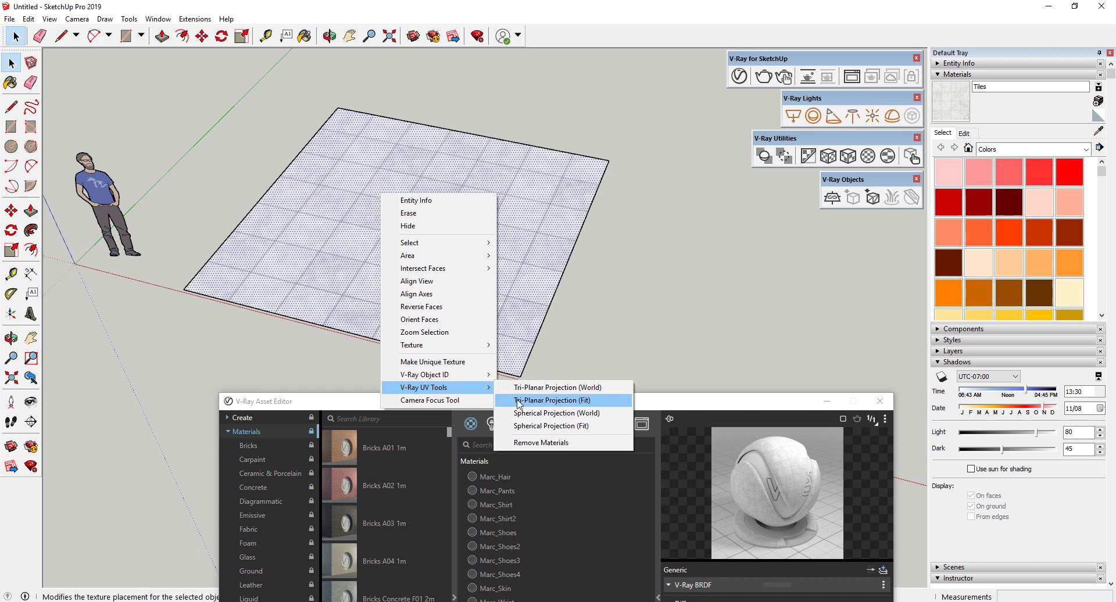
pyautogui.click(547, 400)
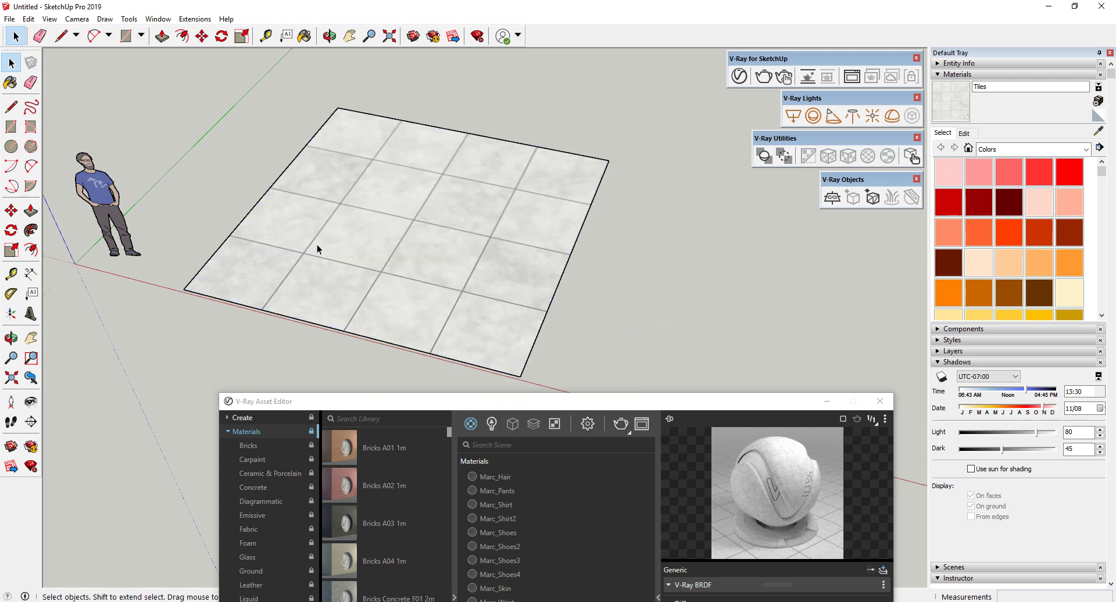
# Render the remapped floor with V-Ray and zoom the frame buffer to 100% to check the larger tiles
pyautogui.click(682, 399)
pyautogui.moveTo(635, 400); pyautogui.dragTo(599, 164)
pyautogui.click(585, 186)
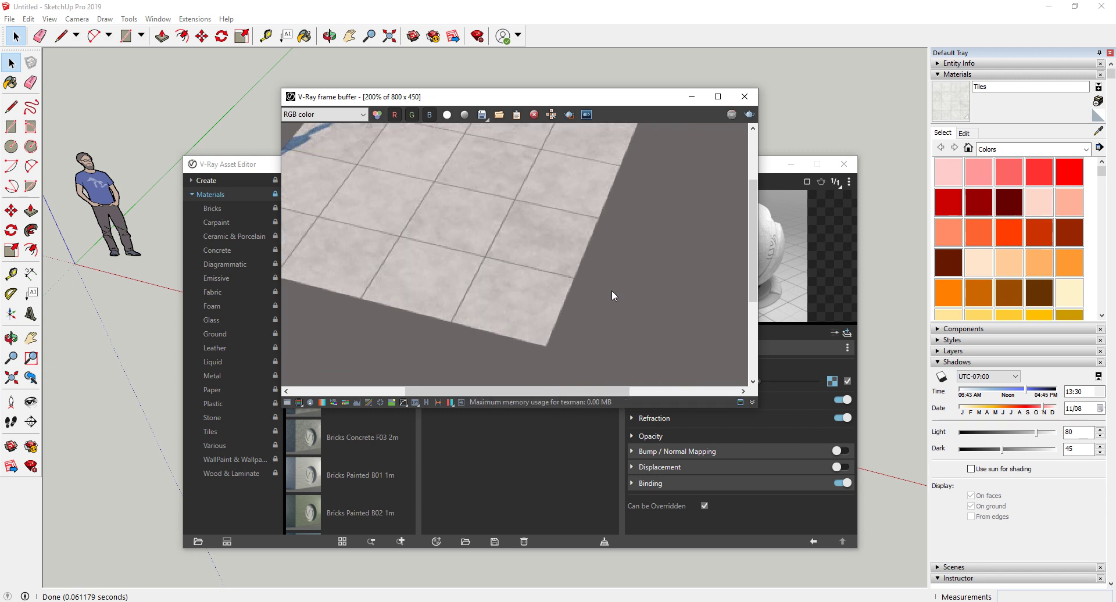
pyautogui.scroll(-1, 581, 261)
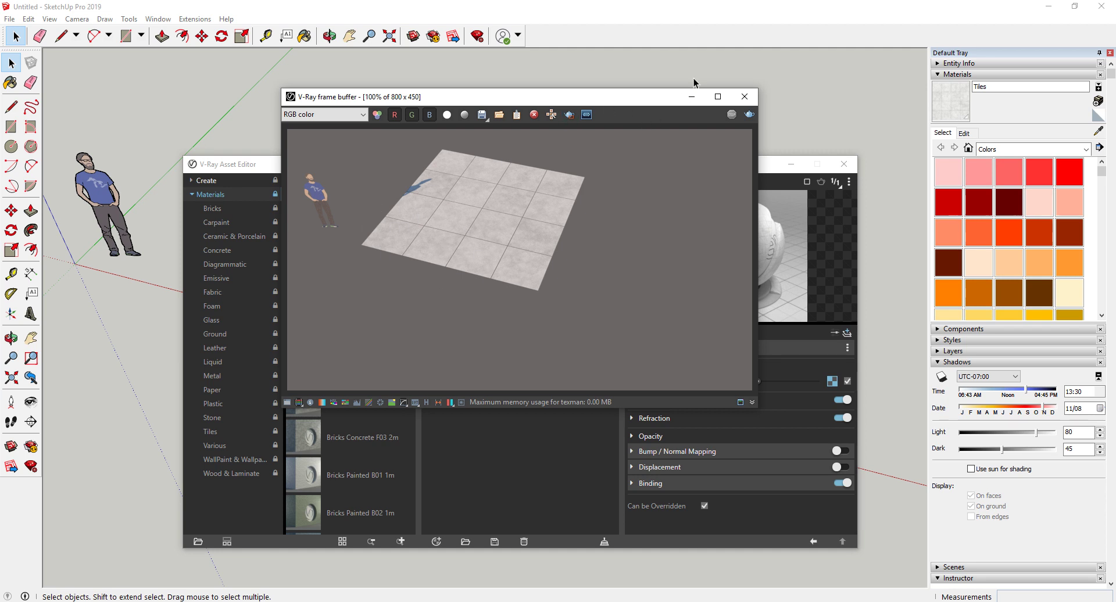
# Minimize the render window and reselect the tiled floor face in the model
pyautogui.click(691, 97)
pyautogui.click(693, 142)
pyautogui.click(516, 199)
# Set the Tiles texture width to 100 mm in the Materials Edit tab for a dense small-tile grid
pyautogui.rightClick(451, 203)
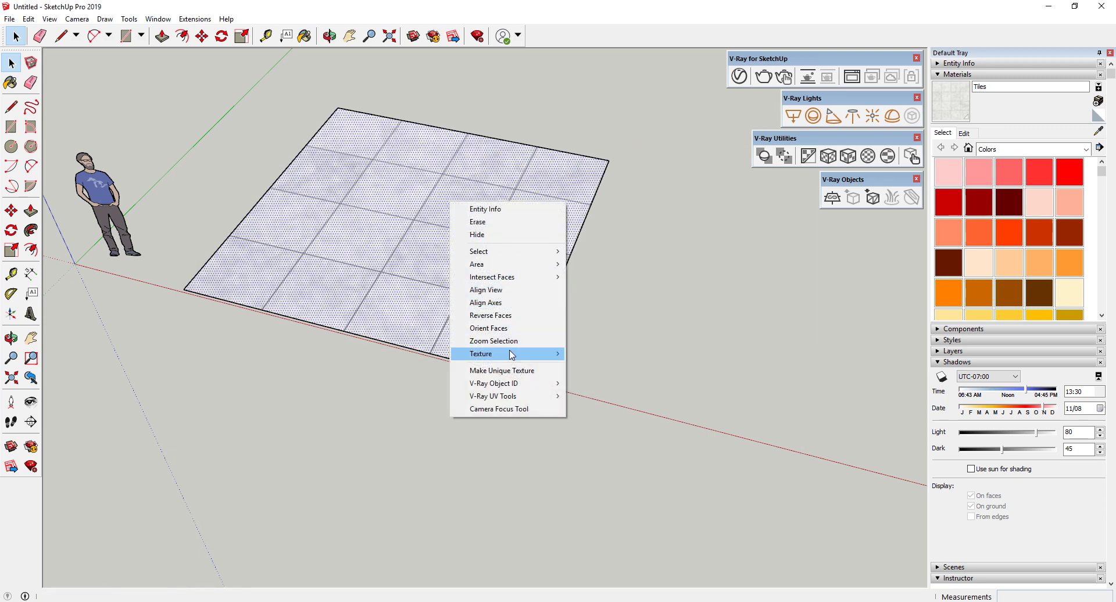
pyautogui.click(613, 356)
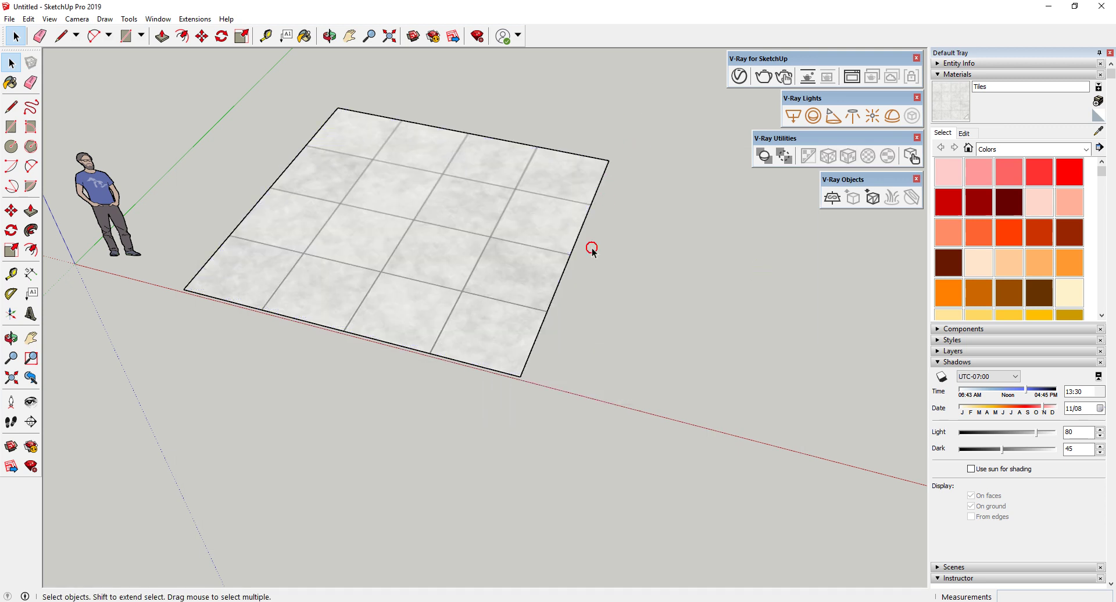
pyautogui.click(724, 249)
pyautogui.click(510, 213)
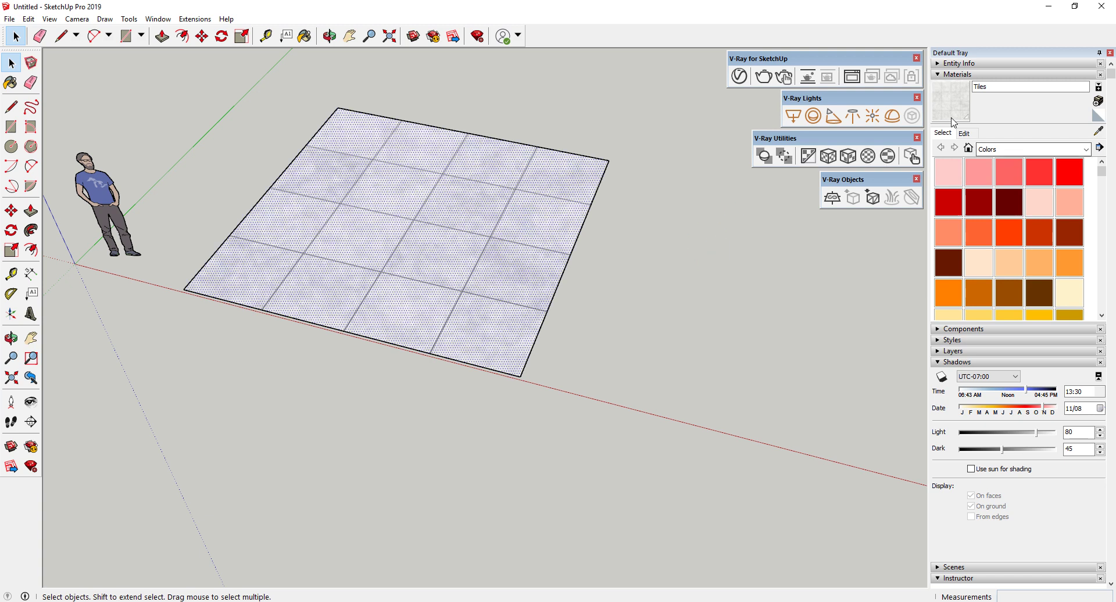
pyautogui.click(964, 133)
pyautogui.click(972, 265)
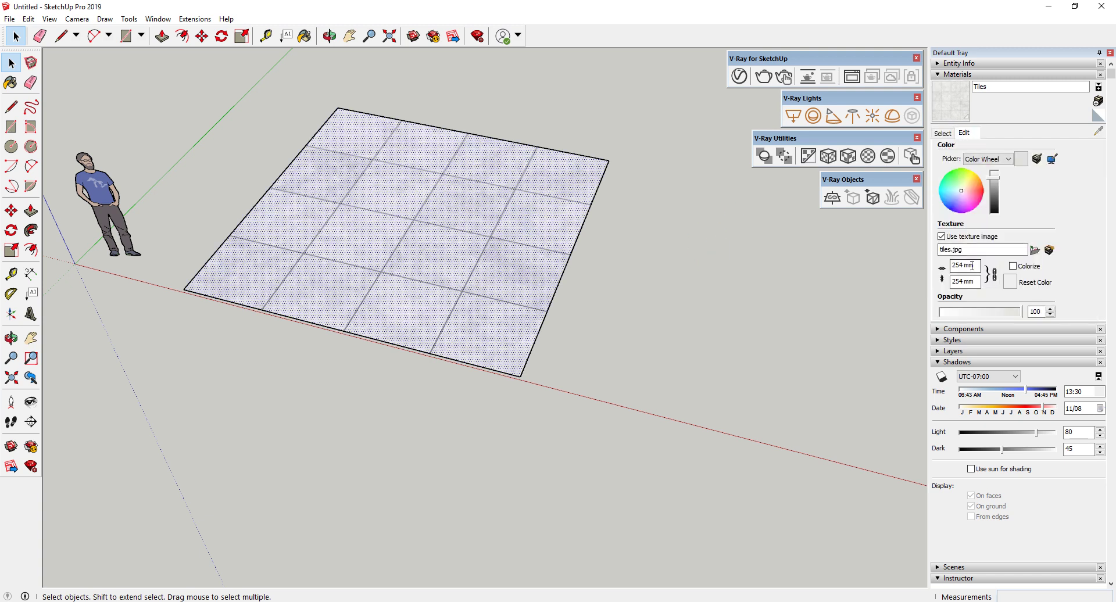
pyautogui.click(825, 252)
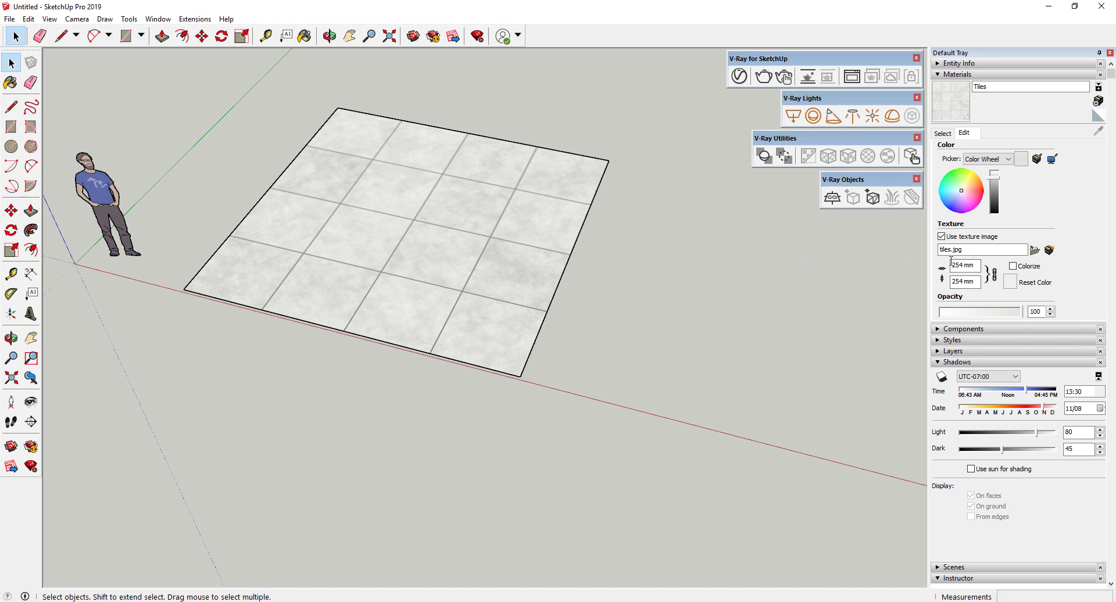
pyautogui.click(961, 268)
pyautogui.write('100')
pyautogui.press('Return')
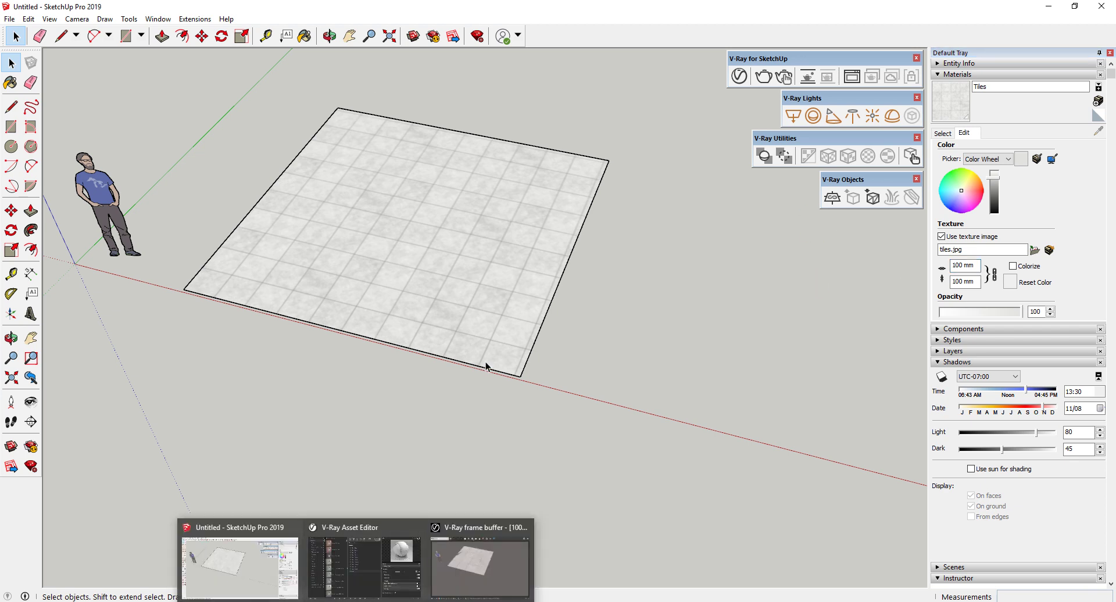
pyautogui.moveTo(477, 558)
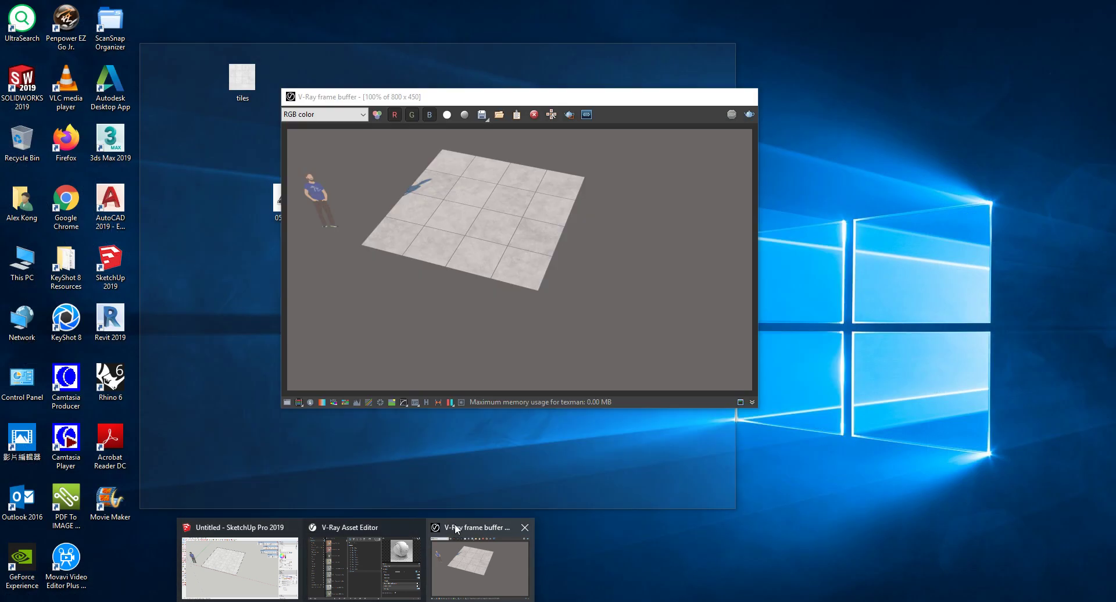
# Bring the V-Ray frame buffer forward and reposition it beside the model
pyautogui.click(457, 529)
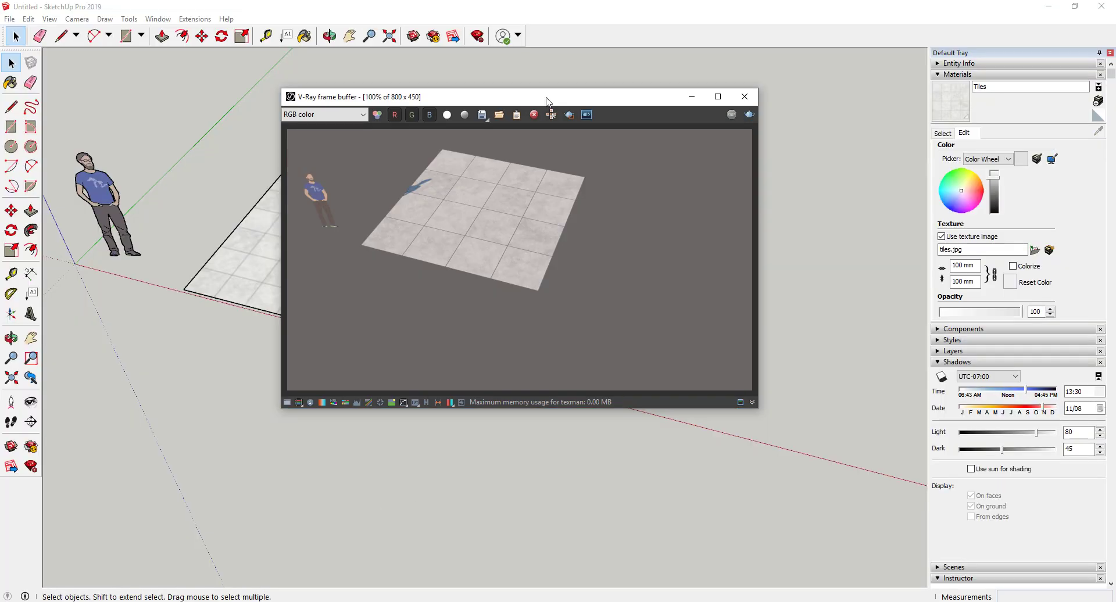
pyautogui.moveTo(546, 100); pyautogui.dragTo(524, 130)
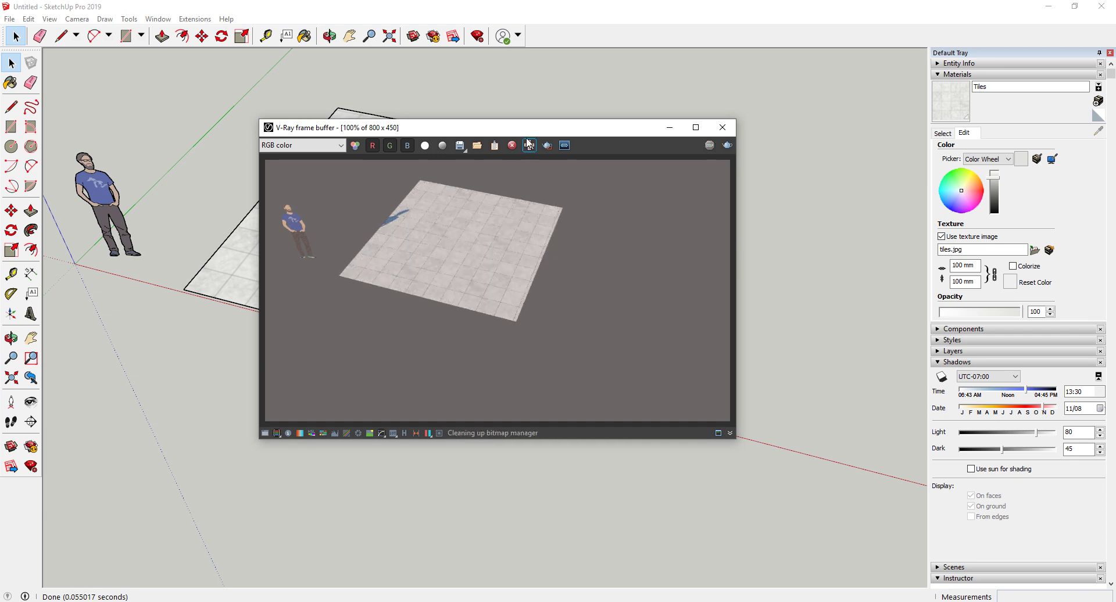
pyautogui.moveTo(532, 130); pyautogui.dragTo(624, 192)
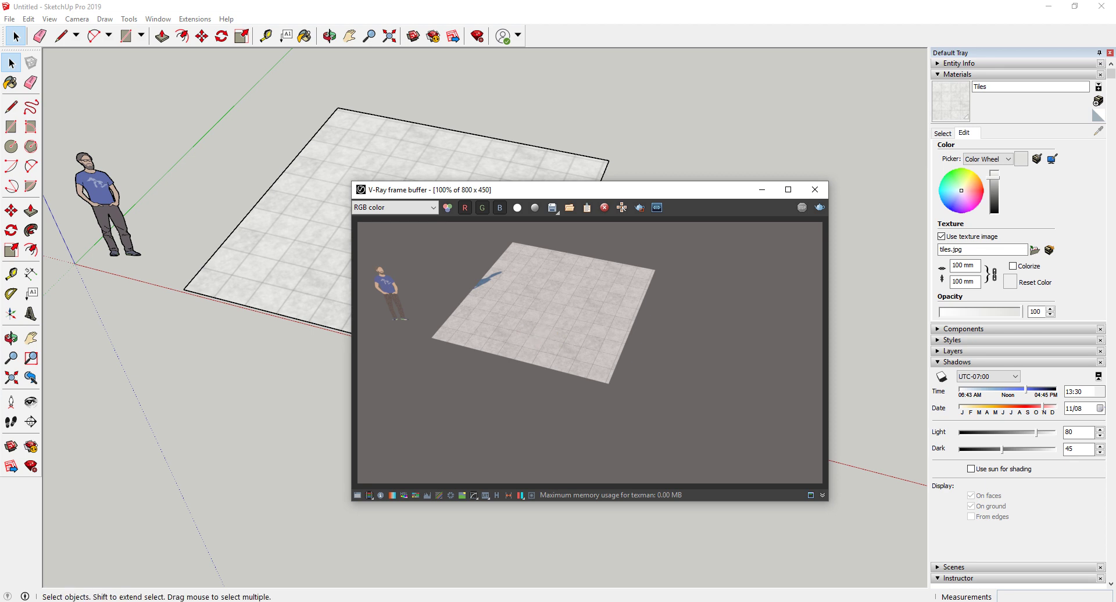
pyautogui.moveTo(629, 187); pyautogui.dragTo(594, 188)
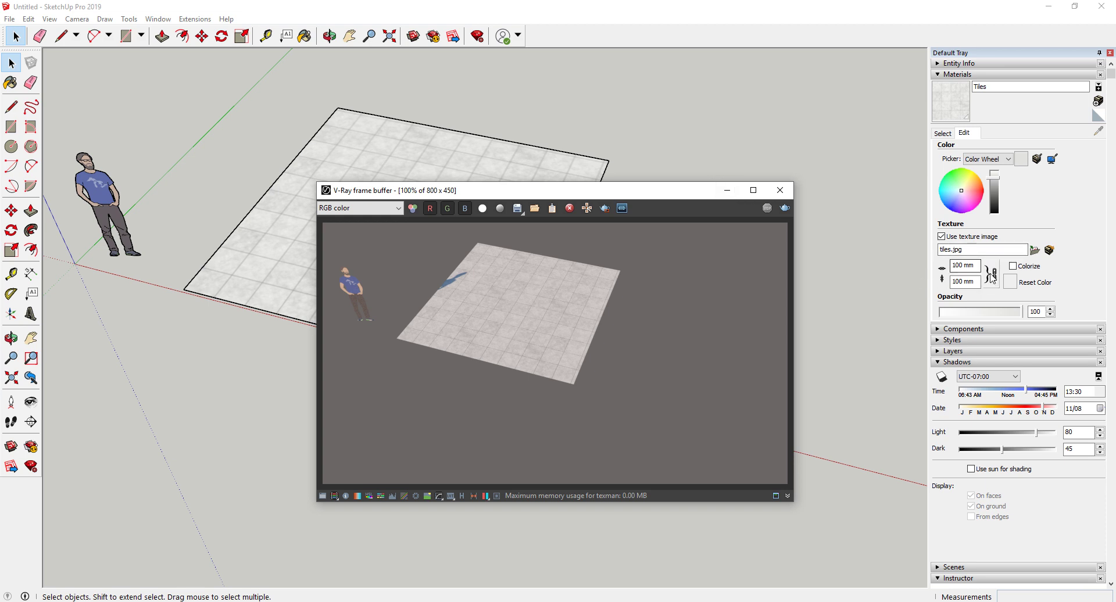
pyautogui.click(875, 273)
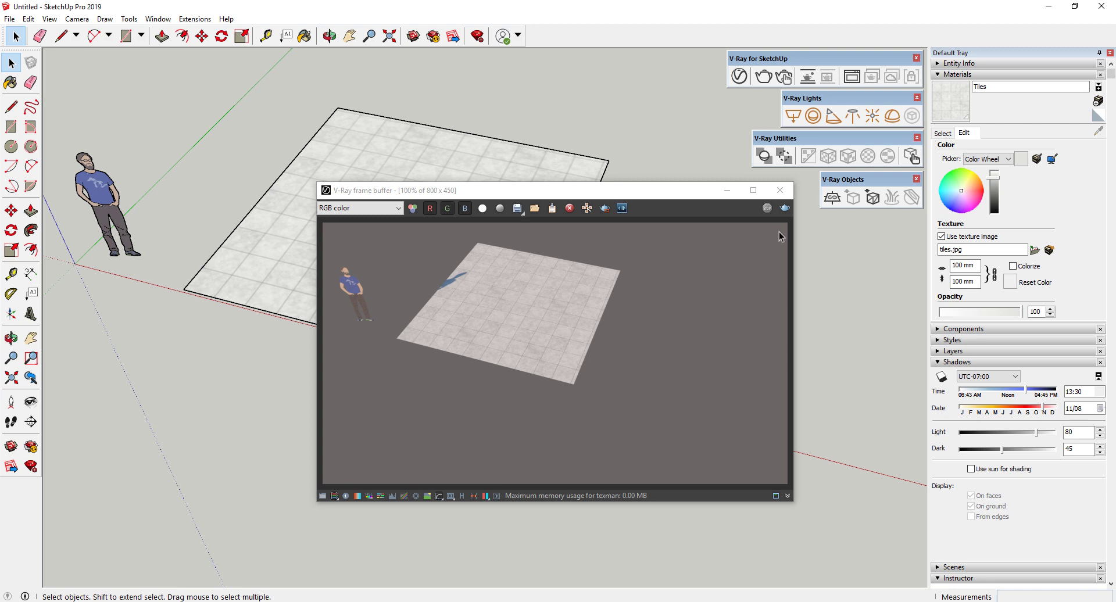
# Set the Tiles texture width back to 254 mm and close the V-Ray frame buffer
pyautogui.doubleClick(962, 265)
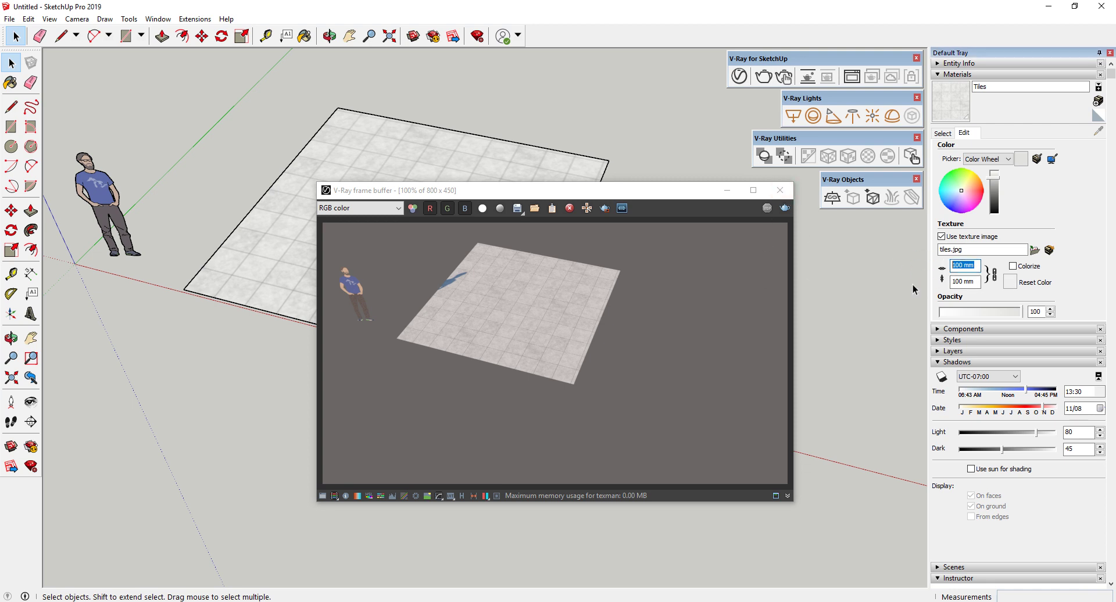
pyautogui.write('254')
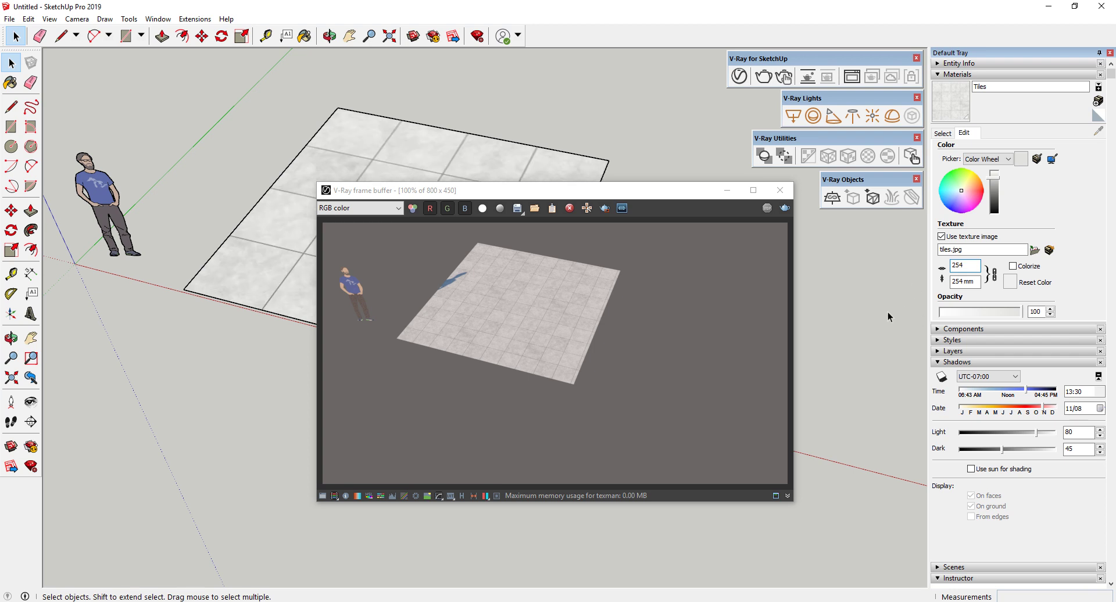
pyautogui.click(780, 190)
pyautogui.click(404, 213)
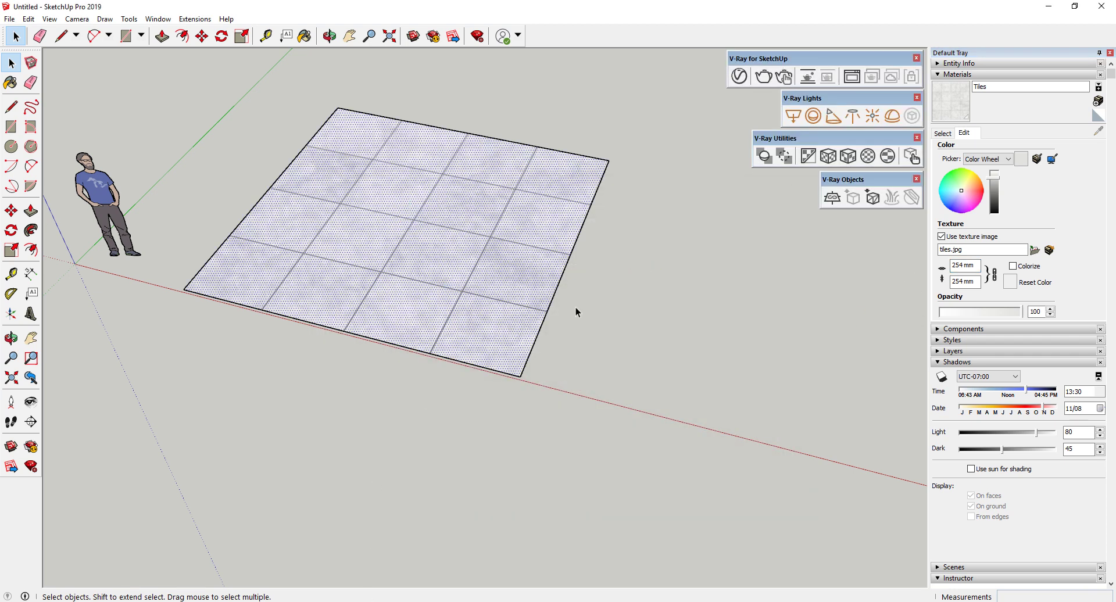
# In the V-Ray Asset Editor, open the Tiles diffuse bitmap and expand its Texture Placement options
pyautogui.click(739, 76)
pyautogui.moveTo(535, 168); pyautogui.dragTo(538, 93)
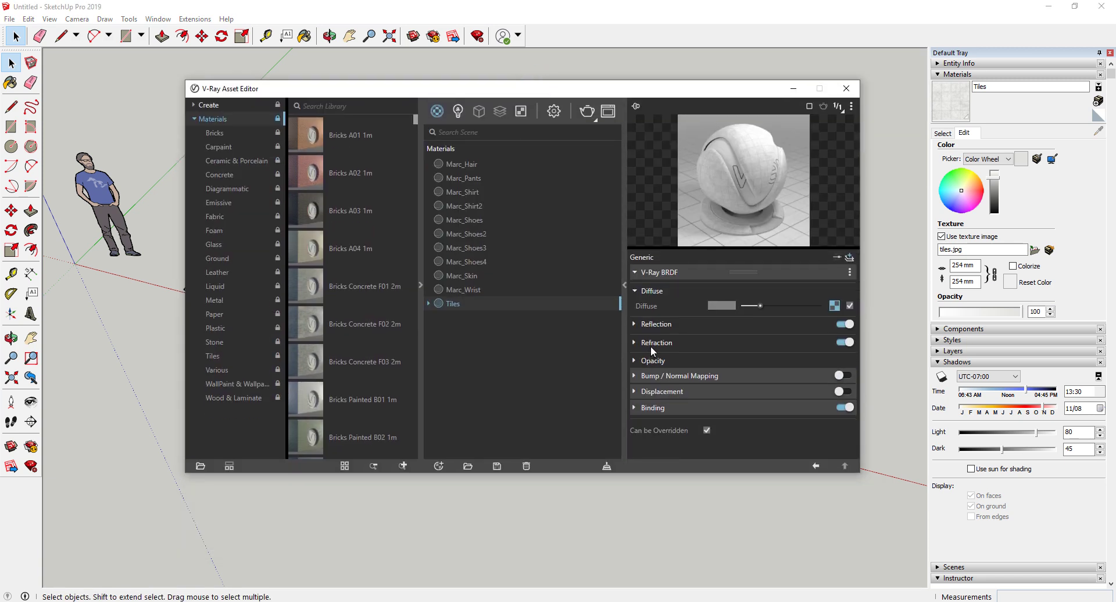
pyautogui.click(655, 291)
pyautogui.click(656, 292)
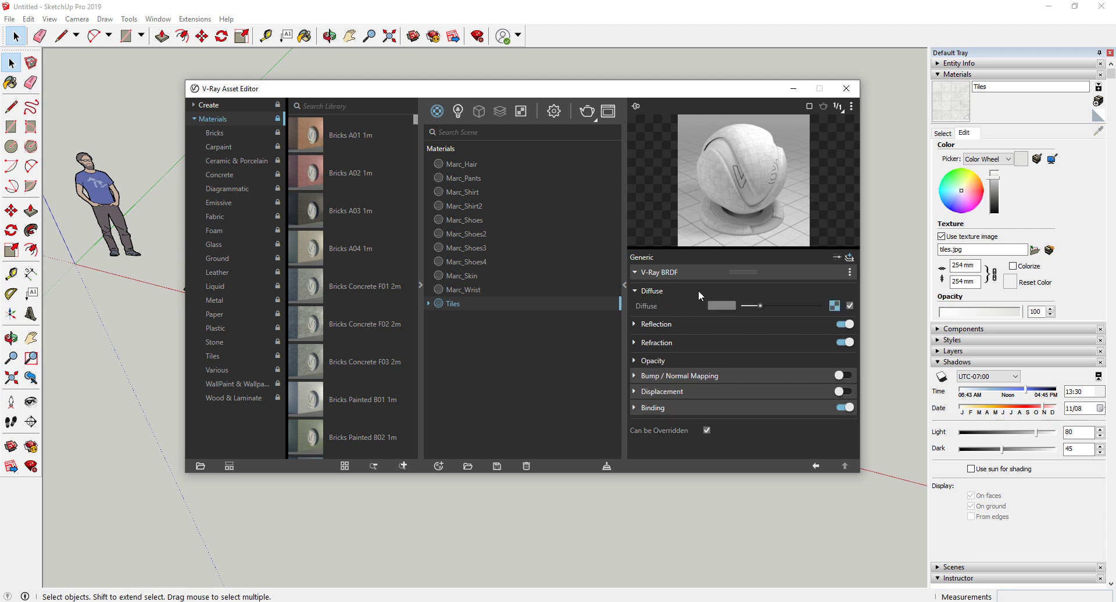
pyautogui.click(834, 305)
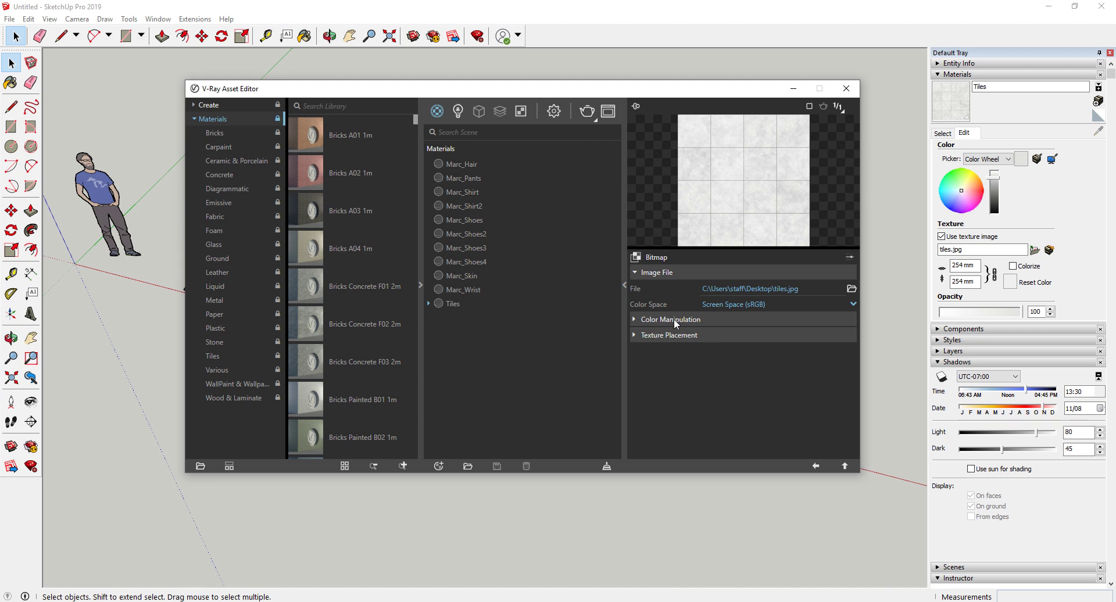
pyautogui.click(655, 336)
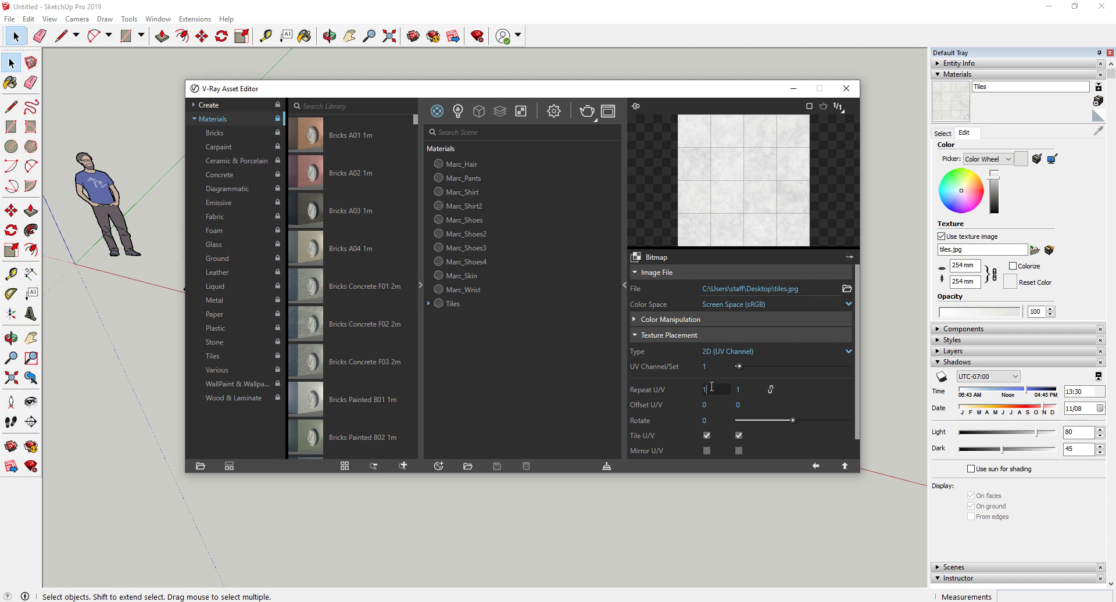
# Change the bitmap's Repeat U and Repeat V from 10 to 5 each
pyautogui.write('0')
pyautogui.click(747, 389)
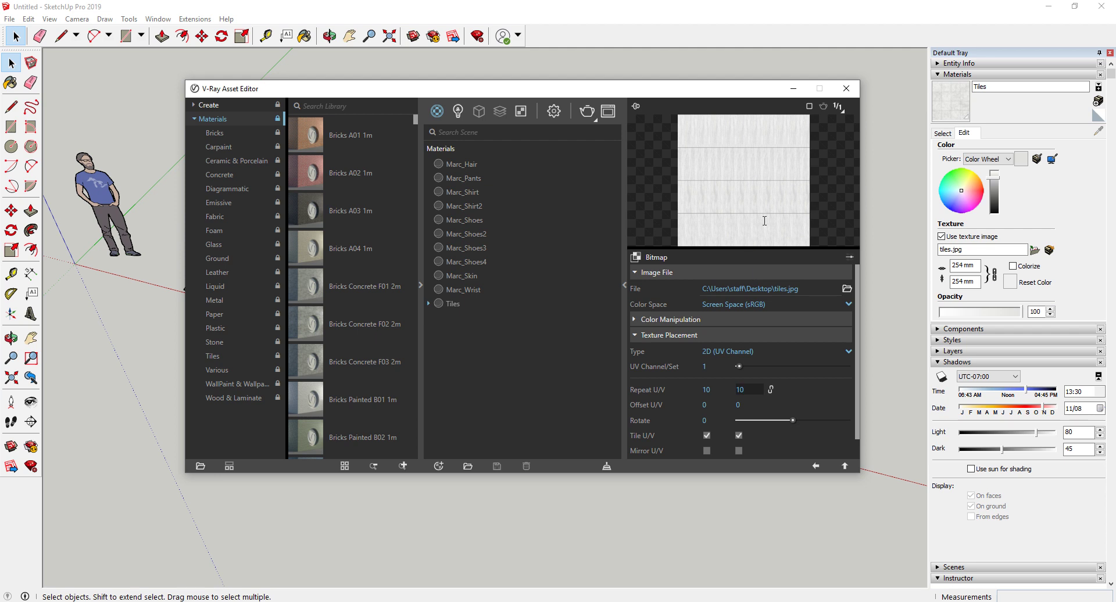
pyautogui.press('Return')
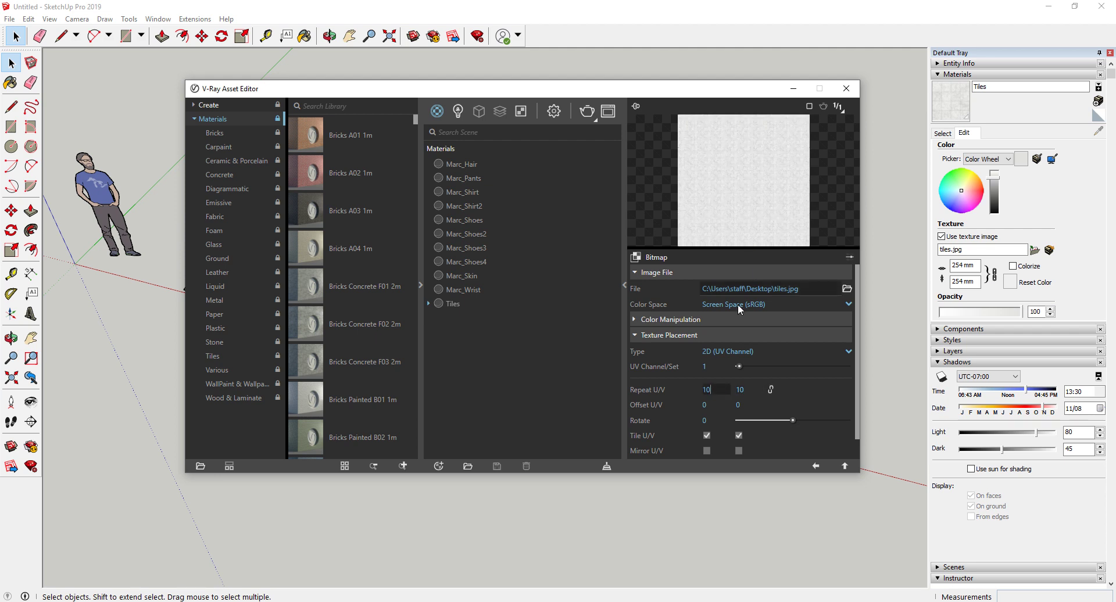
pyautogui.doubleClick(719, 393)
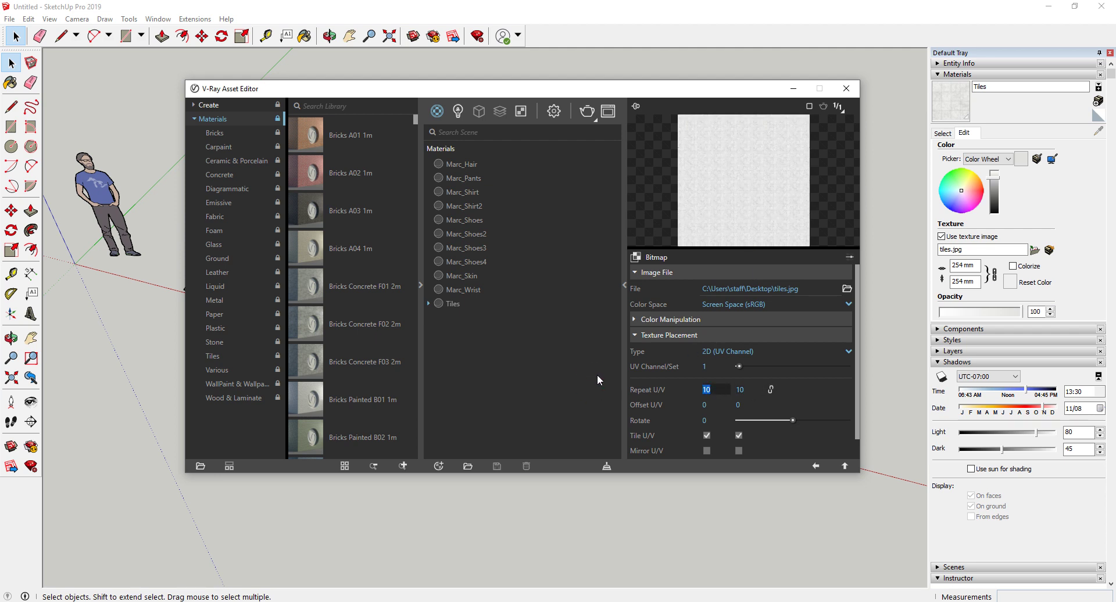
pyautogui.write('5')
pyautogui.press('Return')
pyautogui.write('5')
pyautogui.press('Return')
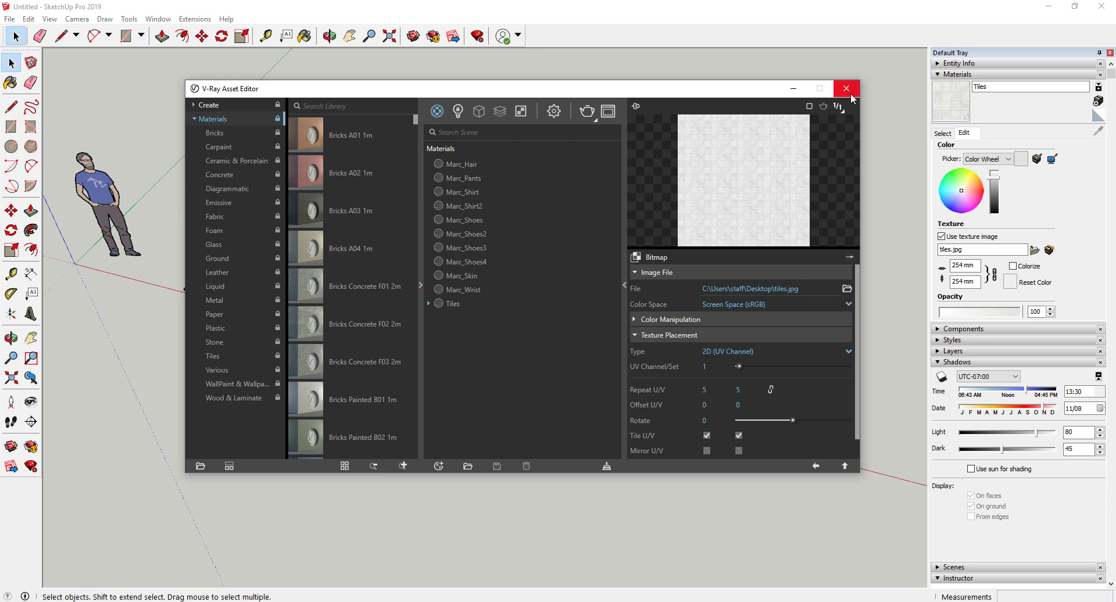
# Use Select Objects In Scene on the Tiles material to pick the floor, then select the floor face
pyautogui.moveTo(715, 93)
pyautogui.mouseDown()
pyautogui.moveTo(795, 407)
pyautogui.moveTo(676, 174)
pyautogui.mouseUp()
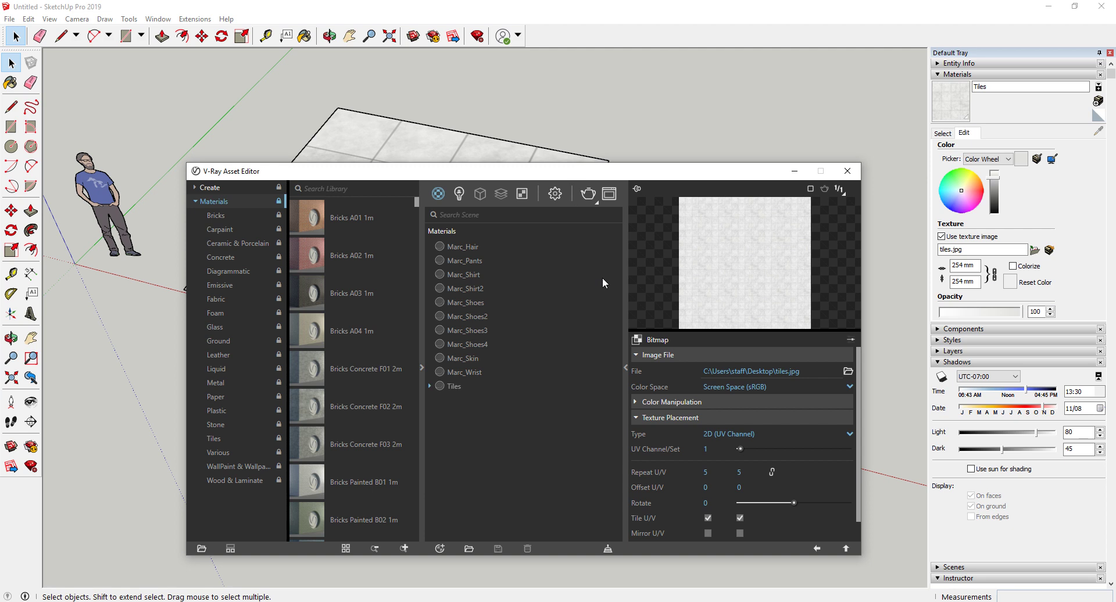
pyautogui.click(458, 388)
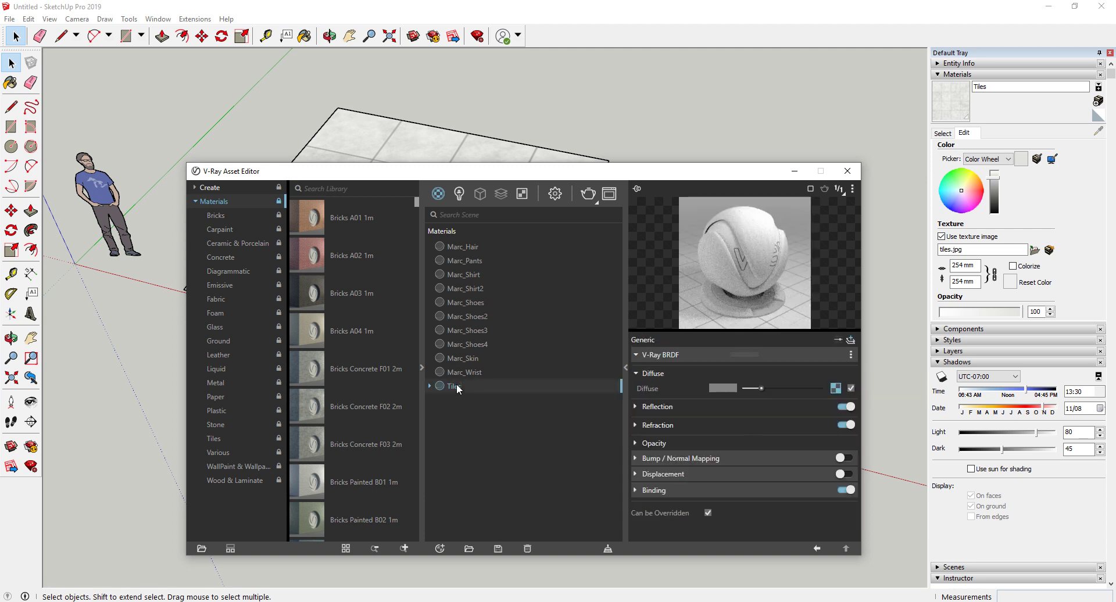
pyautogui.rightClick(457, 387)
pyautogui.click(504, 400)
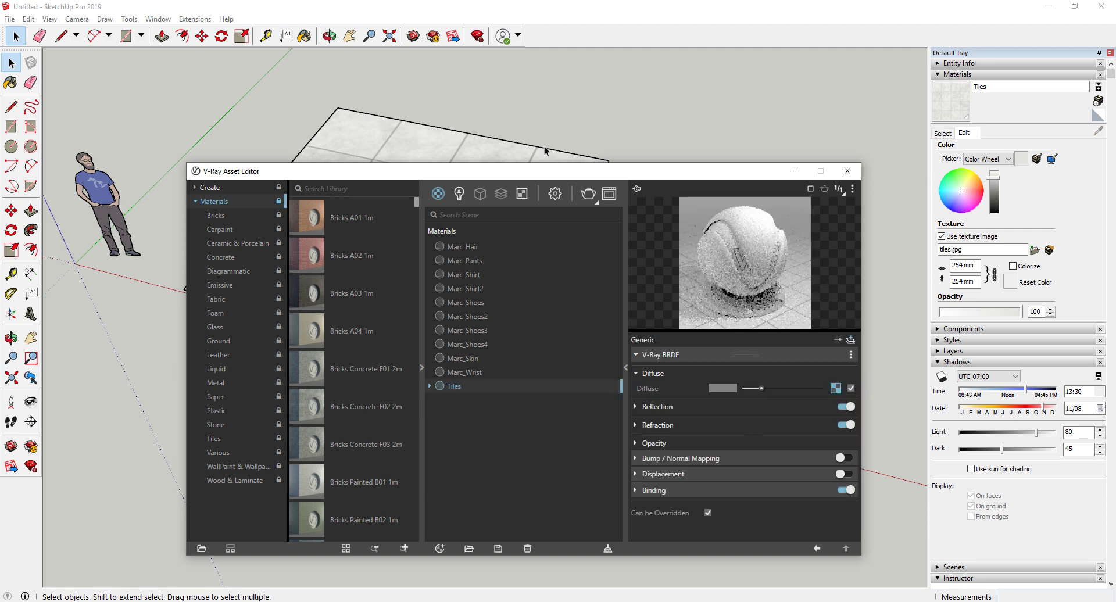
pyautogui.moveTo(545, 170); pyautogui.dragTo(571, 271)
pyautogui.click(440, 195)
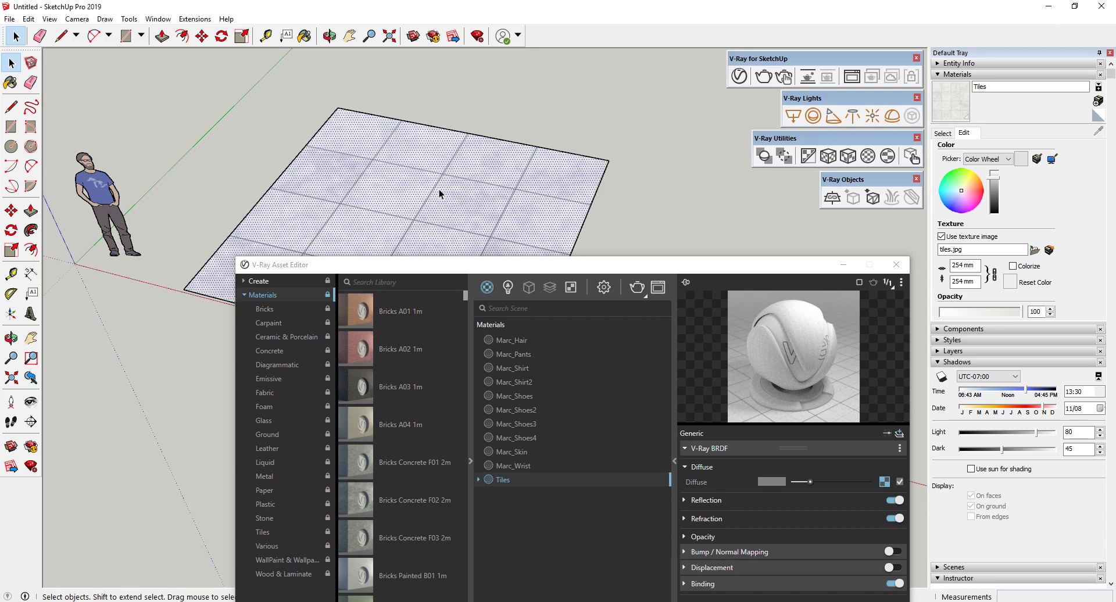
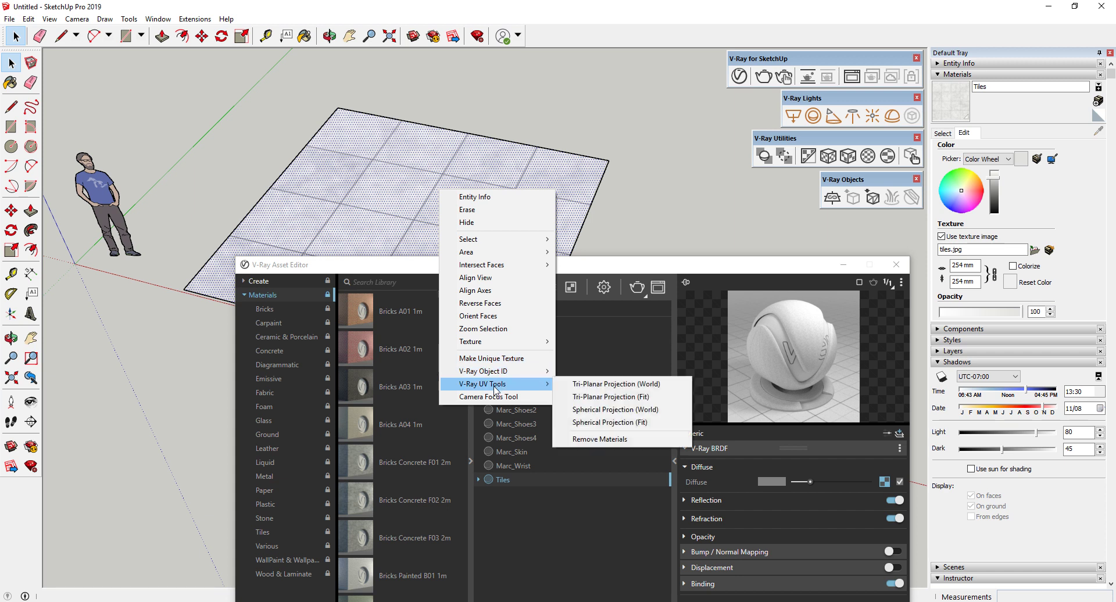
# Remove the existing material from the ground plane with V-Ray UV Tools
pyautogui.click(600, 439)
pyautogui.click(455, 204)
pyautogui.rightClick(463, 190)
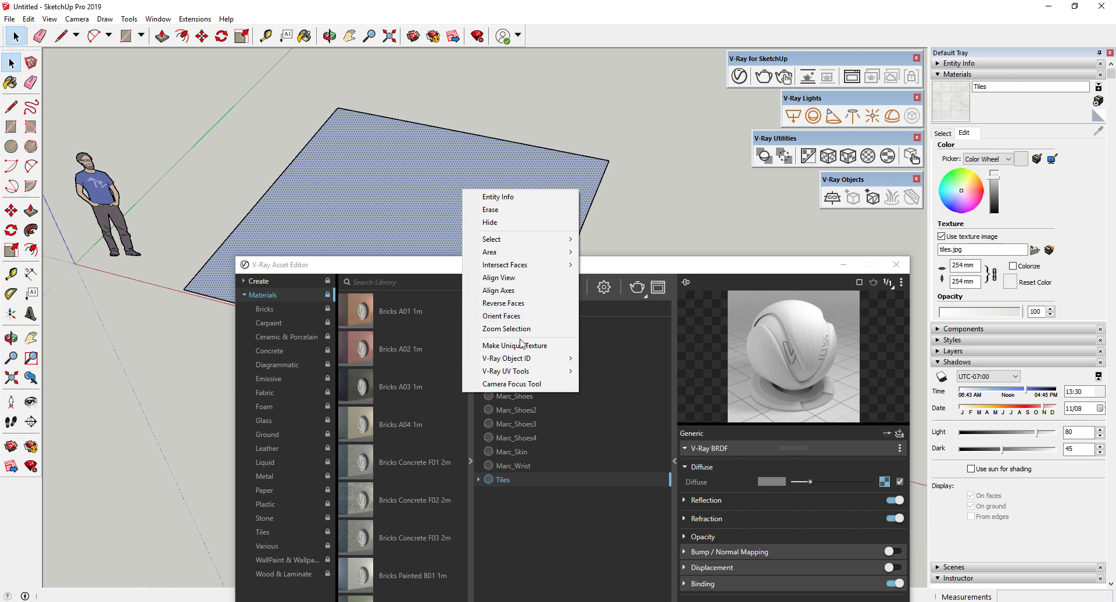
pyautogui.click(543, 467)
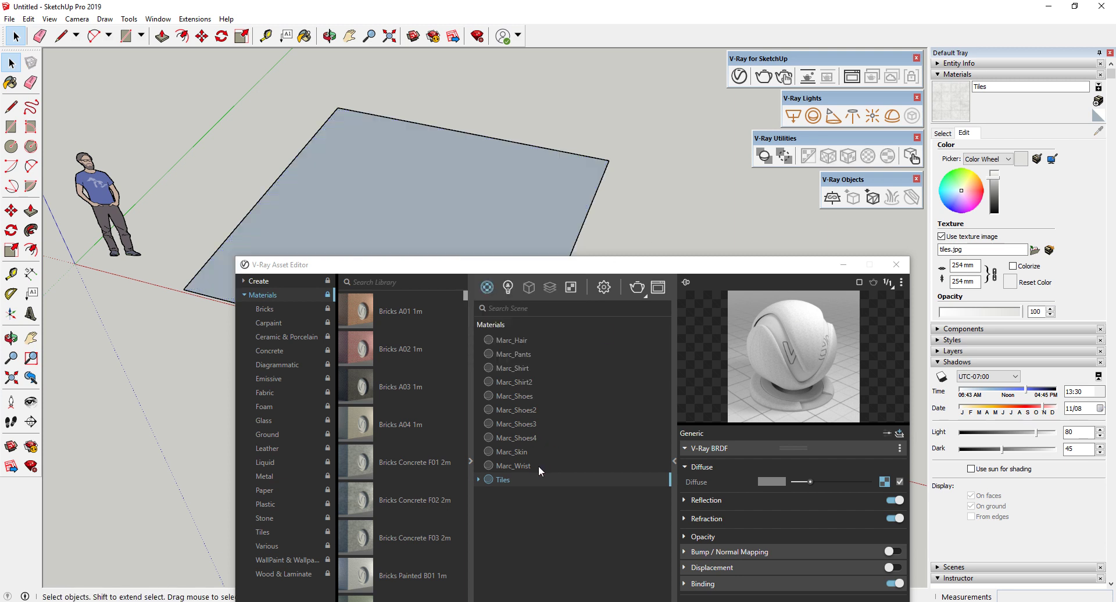
# Apply the Tiles material from the Asset Editor to the selected ground face
pyautogui.rightClick(513, 479)
pyautogui.click(547, 502)
pyautogui.rightClick(507, 480)
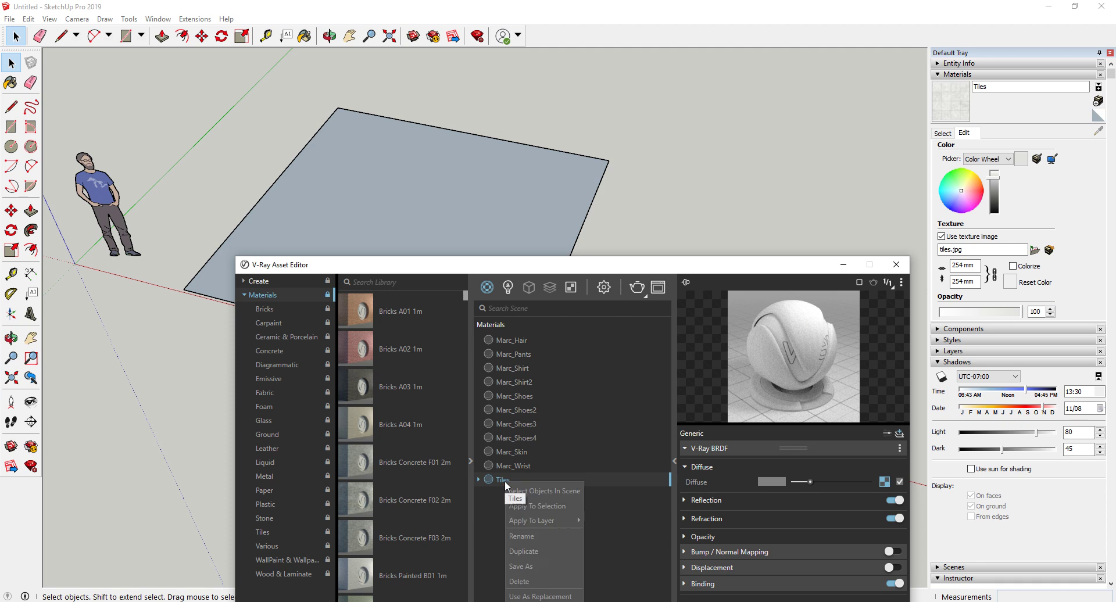
pyautogui.click(520, 503)
pyautogui.click(474, 170)
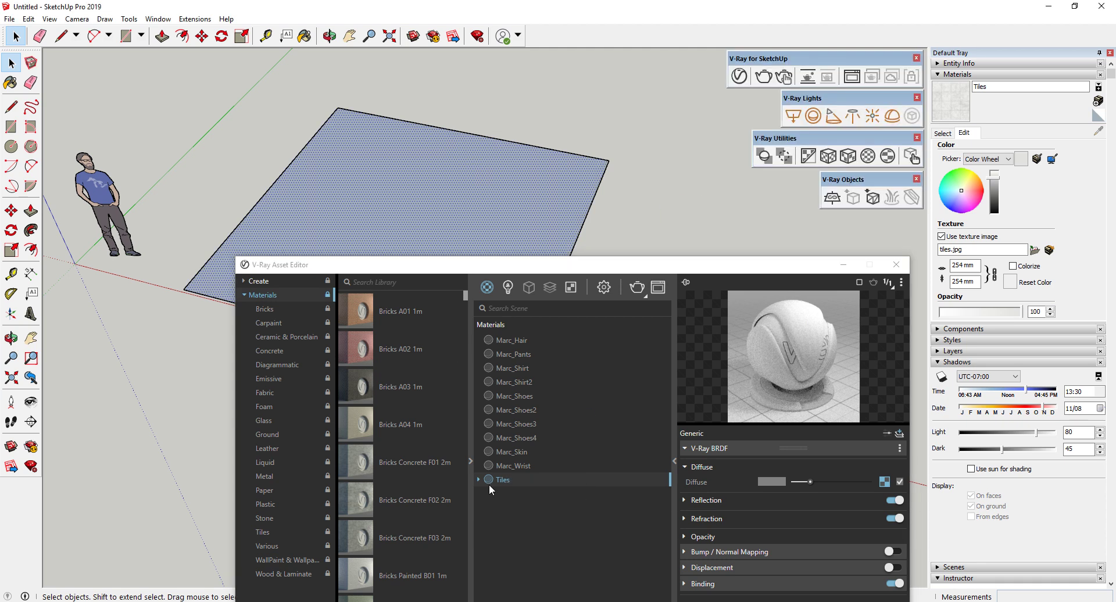
pyautogui.rightClick(500, 479)
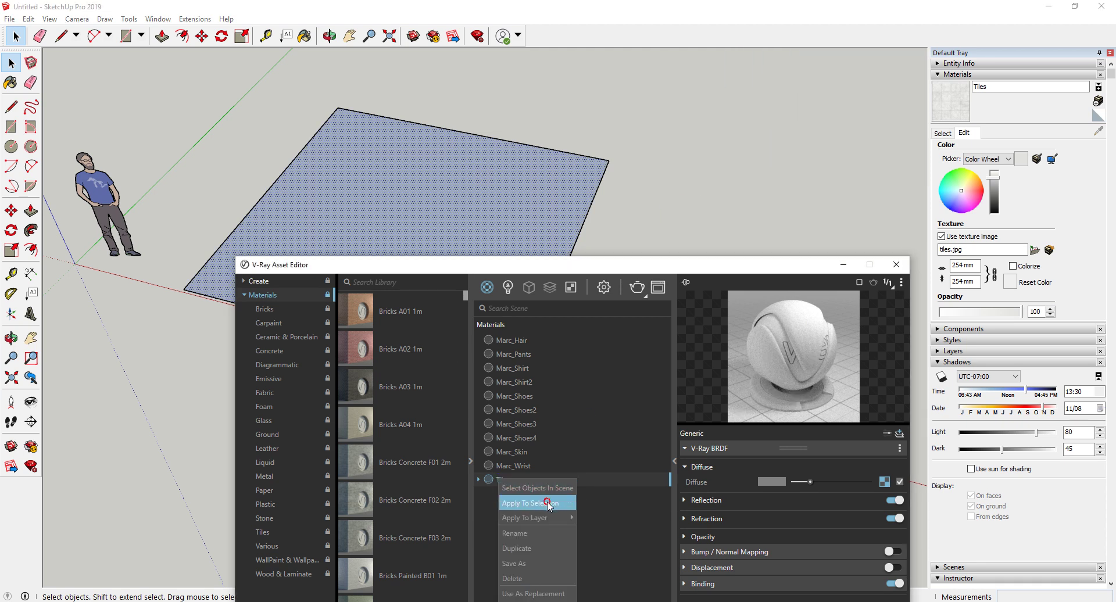
pyautogui.click(523, 503)
pyautogui.click(641, 208)
# Orbit and zoom to view the tiled floor from above, then start a V-Ray render
pyautogui.moveTo(581, 264); pyautogui.dragTo(572, 383)
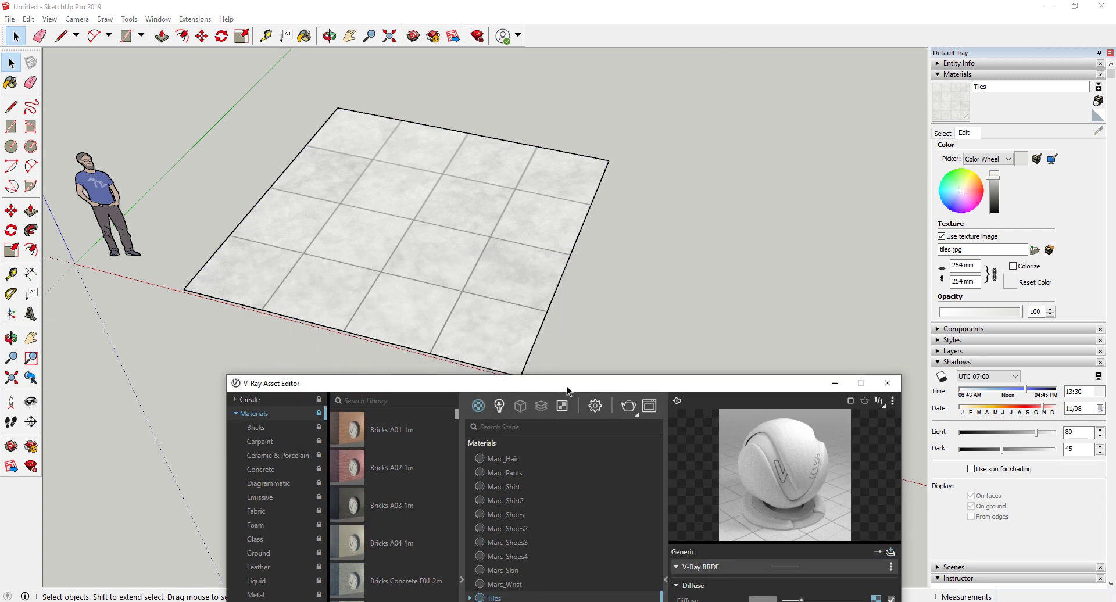
pyautogui.moveTo(478, 206); pyautogui.dragTo(488, 231, button='middle')
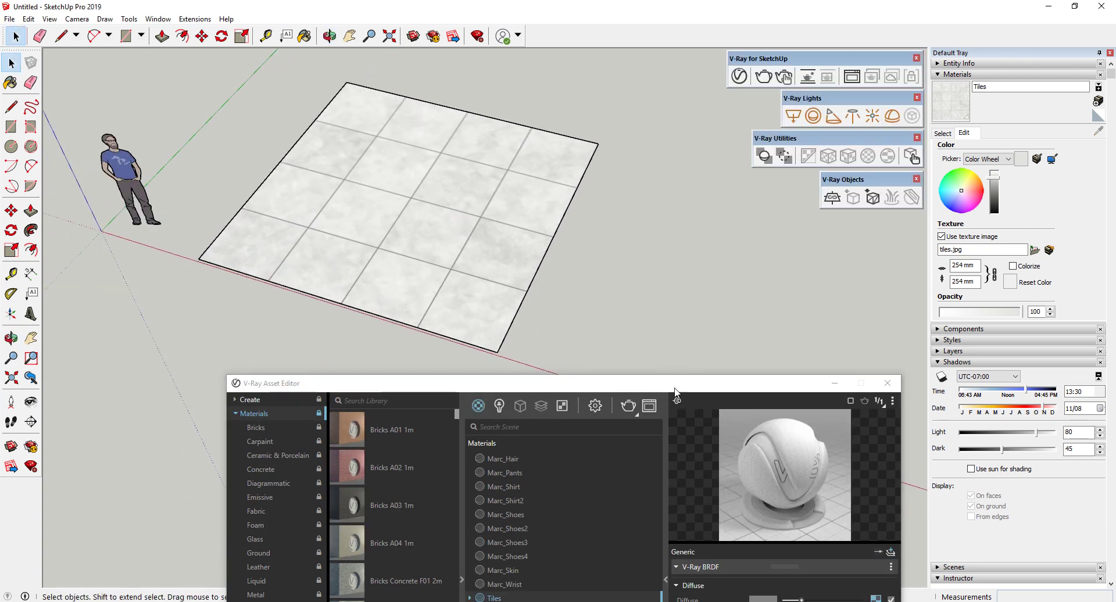
pyautogui.moveTo(675, 391); pyautogui.dragTo(634, 363)
pyautogui.scroll(3, 418, 183)
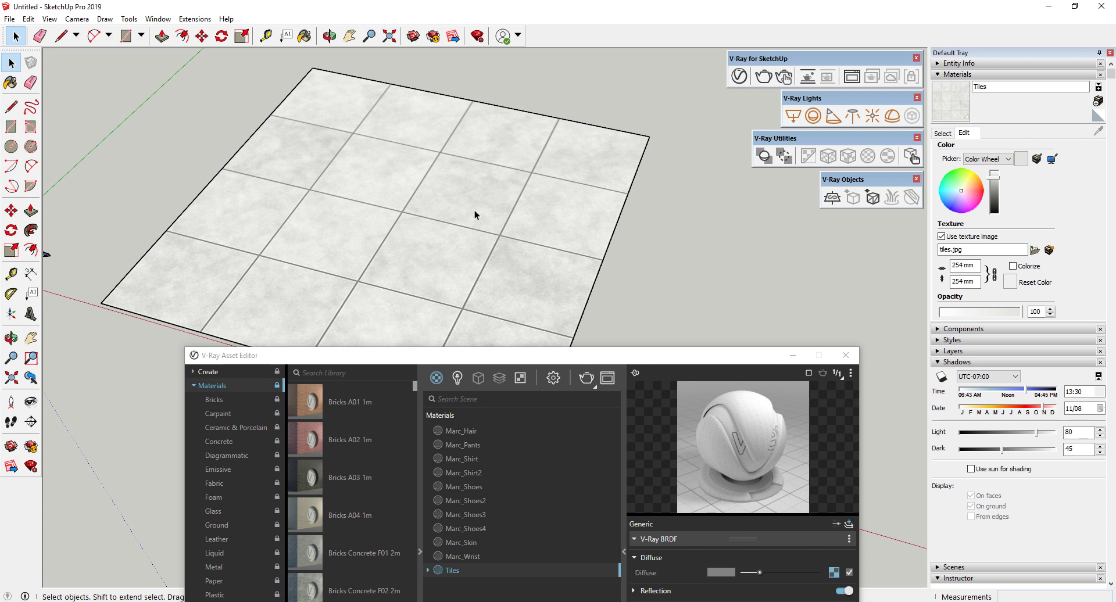
pyautogui.click(588, 378)
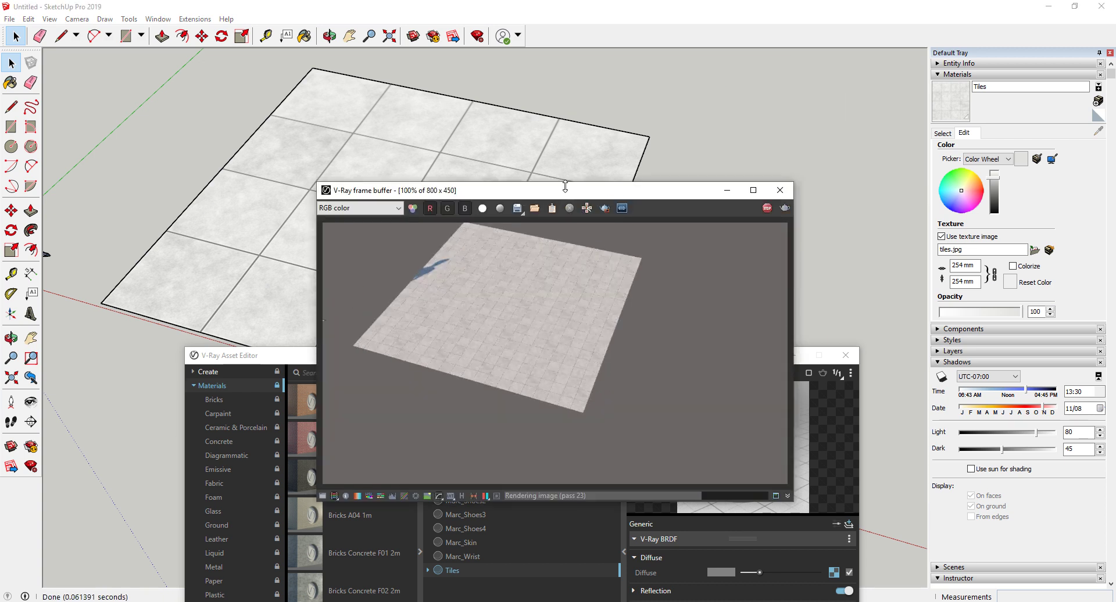
# Move the V-Ray frame buffer to the upper left and enlarge the Asset Editor beside it
pyautogui.moveTo(563, 190); pyautogui.dragTo(564, 101)
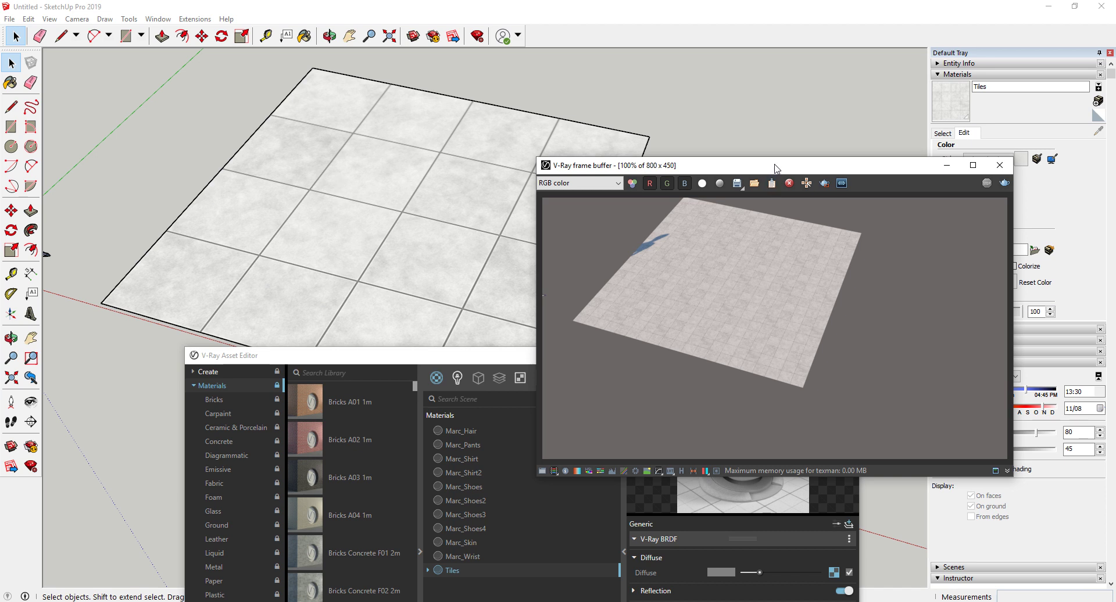
pyautogui.moveTo(773, 166); pyautogui.dragTo(279, 93)
pyautogui.moveTo(697, 356); pyautogui.dragTo(698, 208)
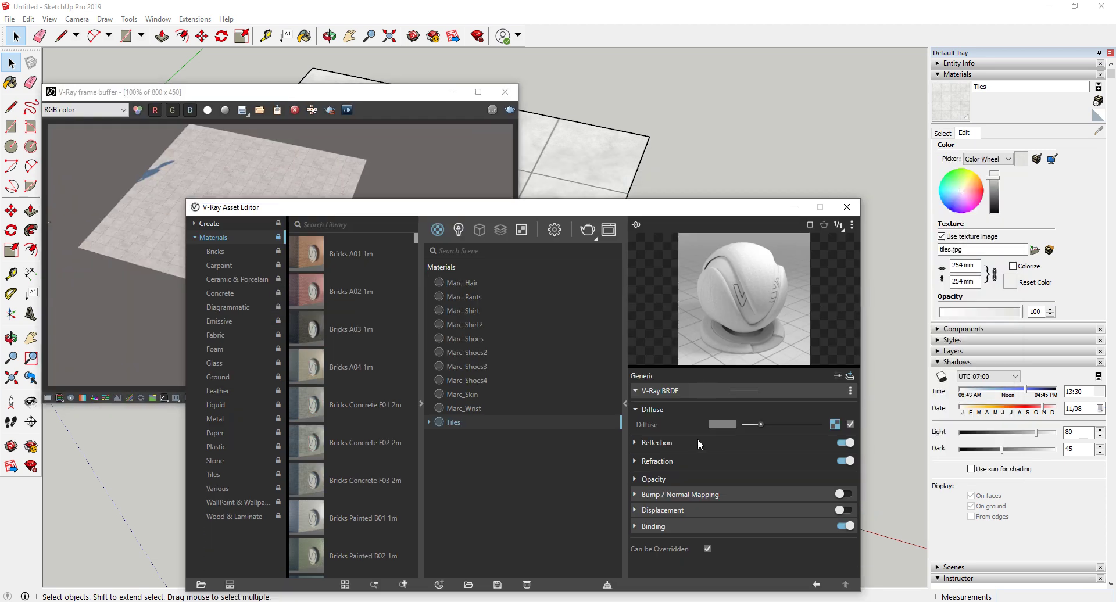
# Show the Tiles diffuse bitmap settings (tiles.jpg, Repeat U/V 5 and 5) with the render in front
pyautogui.click(834, 425)
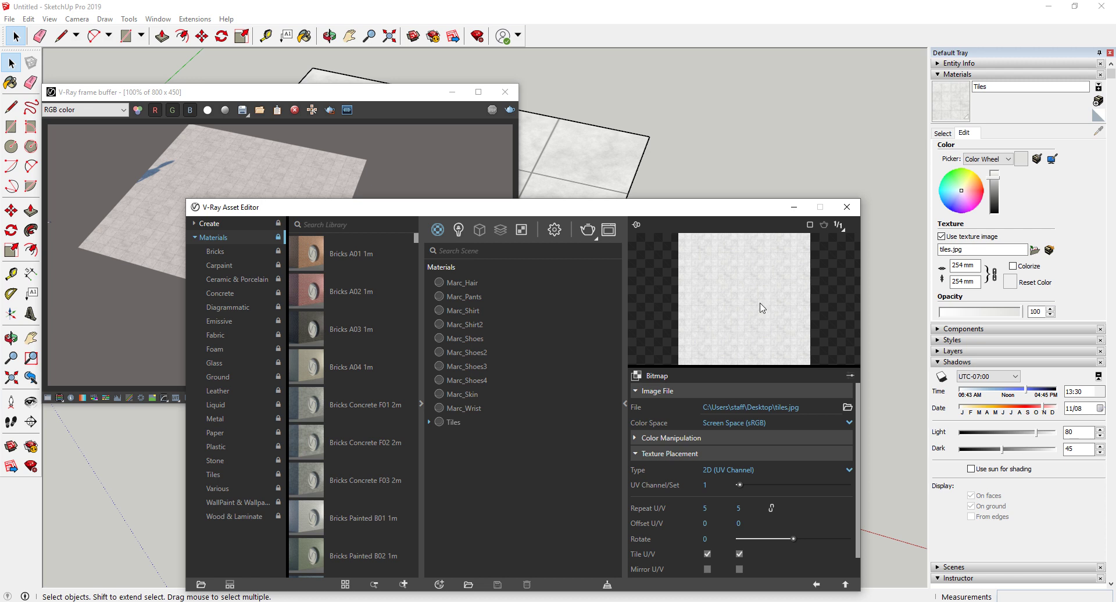
pyautogui.moveTo(327, 92); pyautogui.dragTo(627, 107)
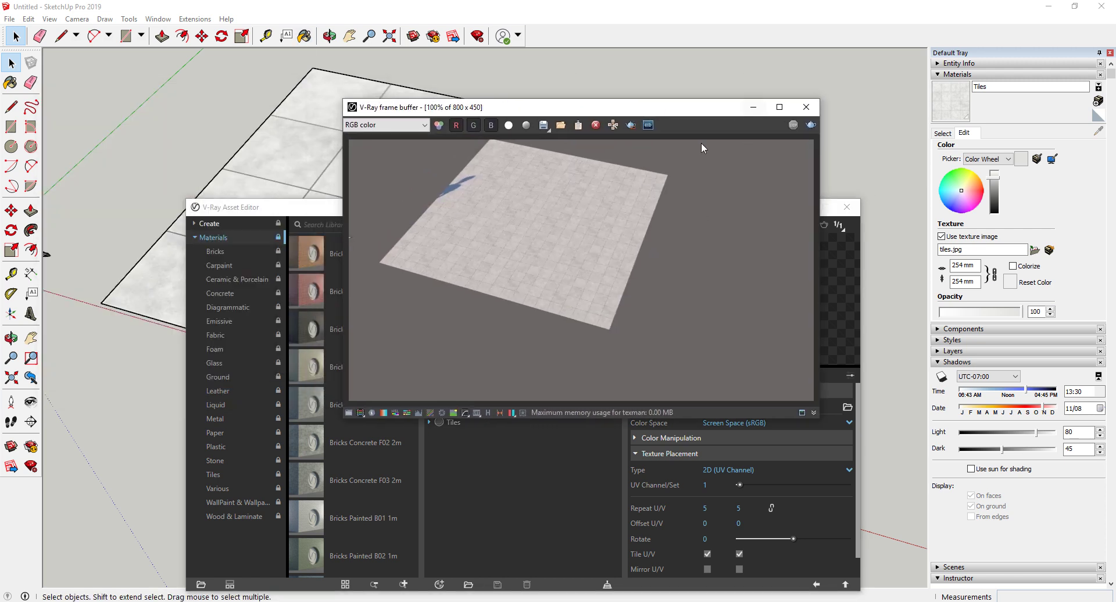